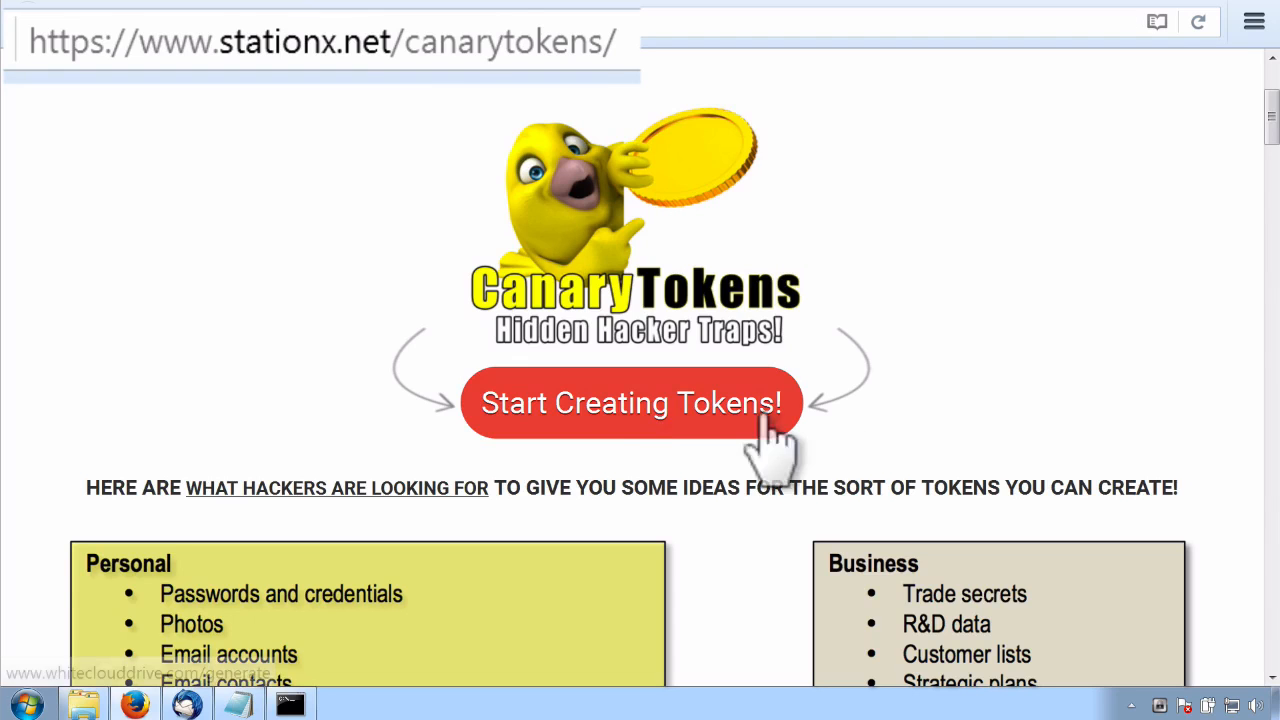
Open the Canarytoken generator page from the CanaryTokens site and enter the email address for the alerts
{"action": "left_click", "coordinate": [629, 408]}
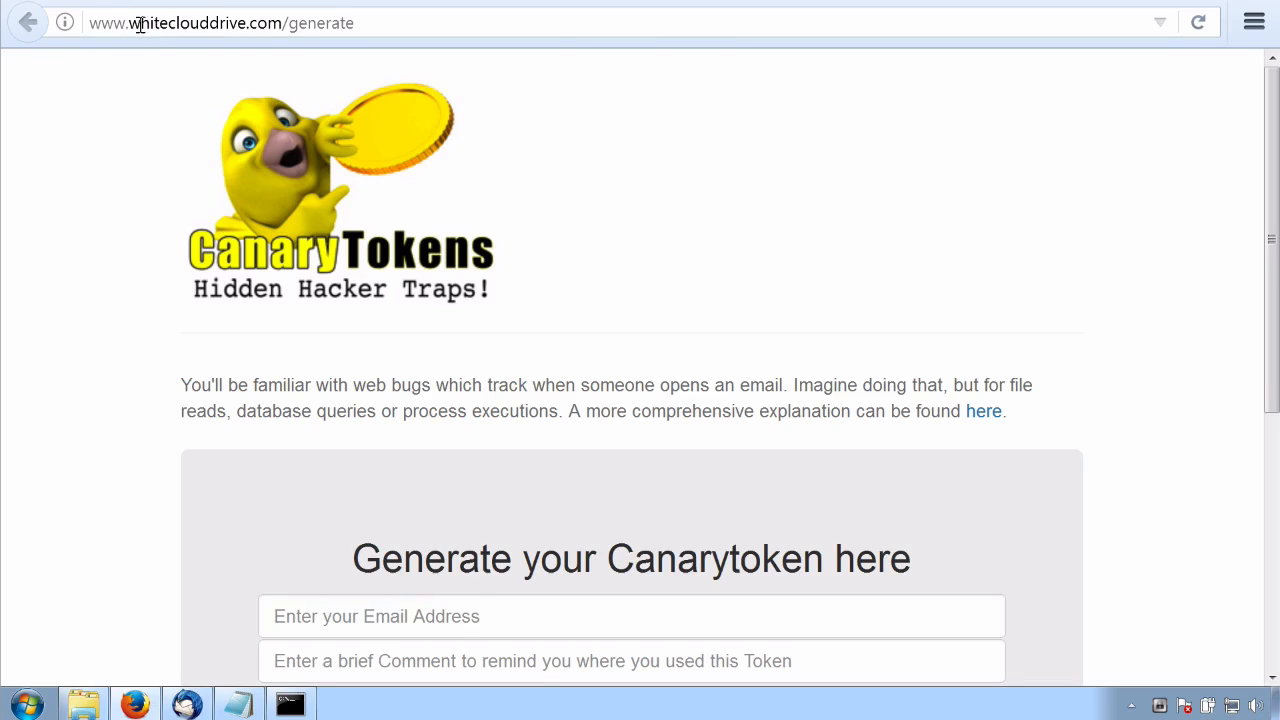
{"action": "left_click_drag", "start_coordinate": [1270, 126], "coordinate": [1266, 294]}
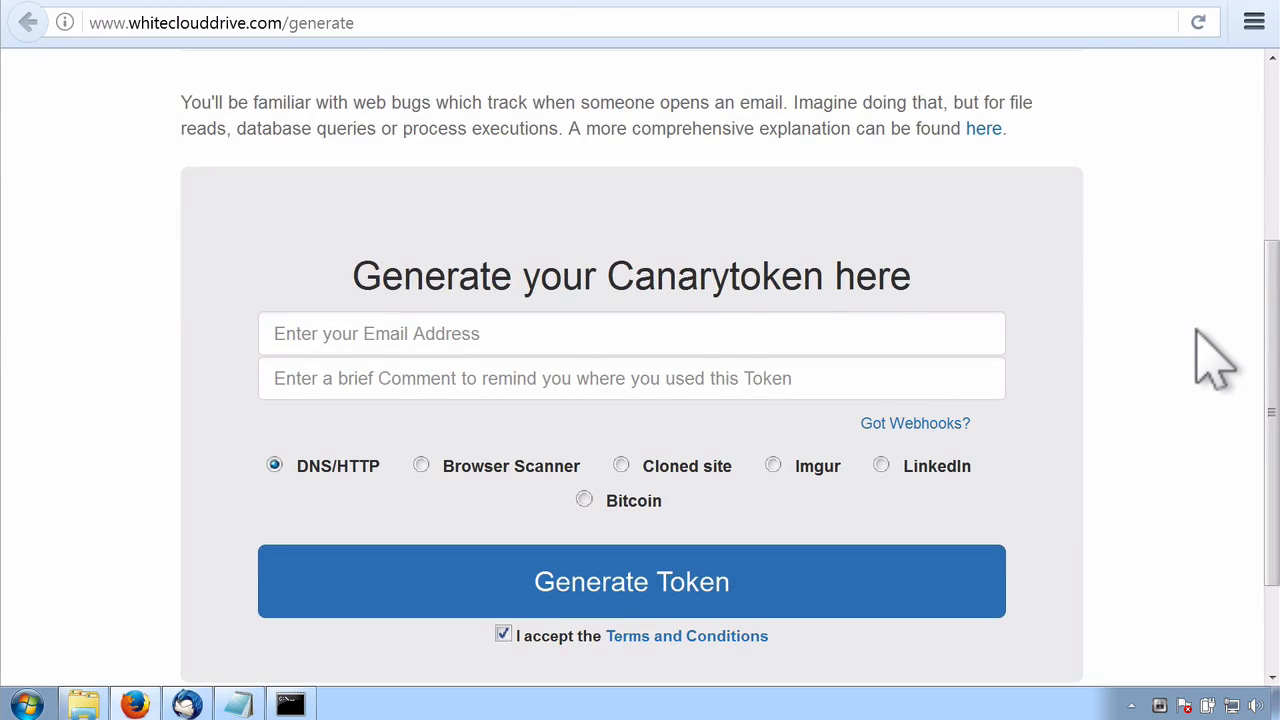
{"action": "mouse_move", "coordinate": [1268, 357]}
{"action": "left_mouse_down"}
{"action": "mouse_move", "coordinate": [1268, 400]}
{"action": "mouse_move", "coordinate": [1256, 364]}
{"action": "left_mouse_up"}
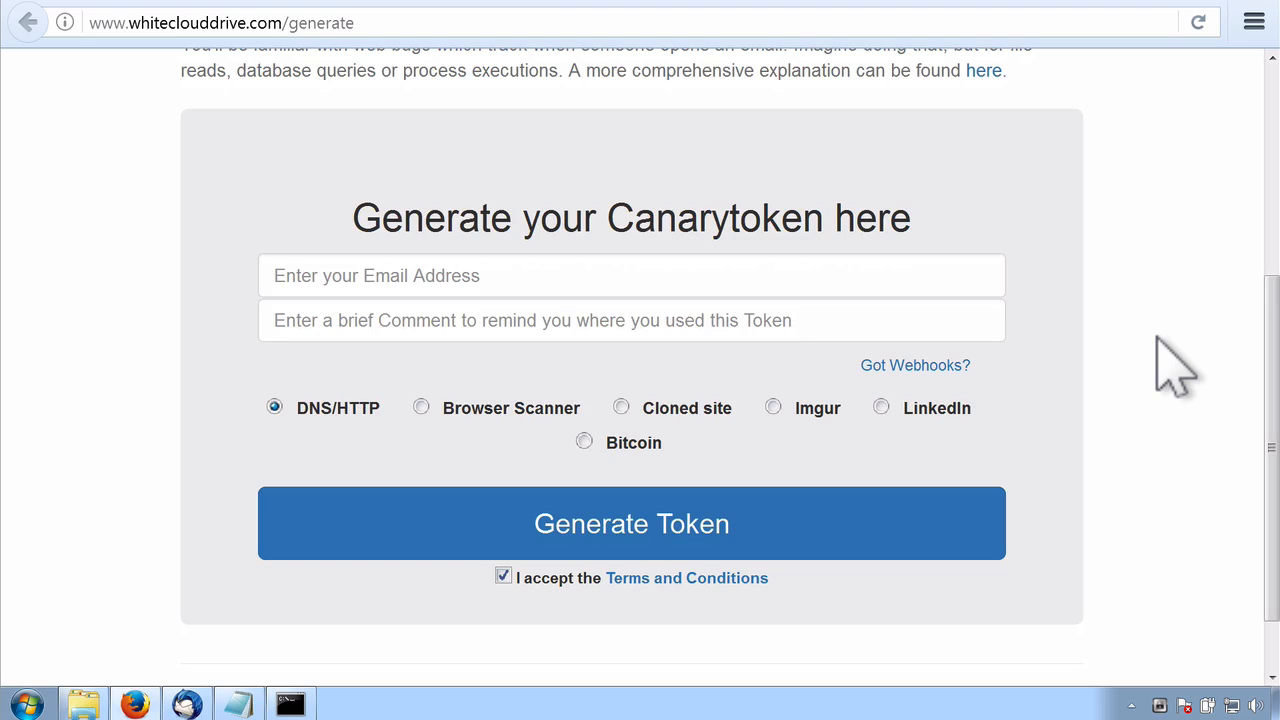
{"action": "left_click", "coordinate": [437, 271]}
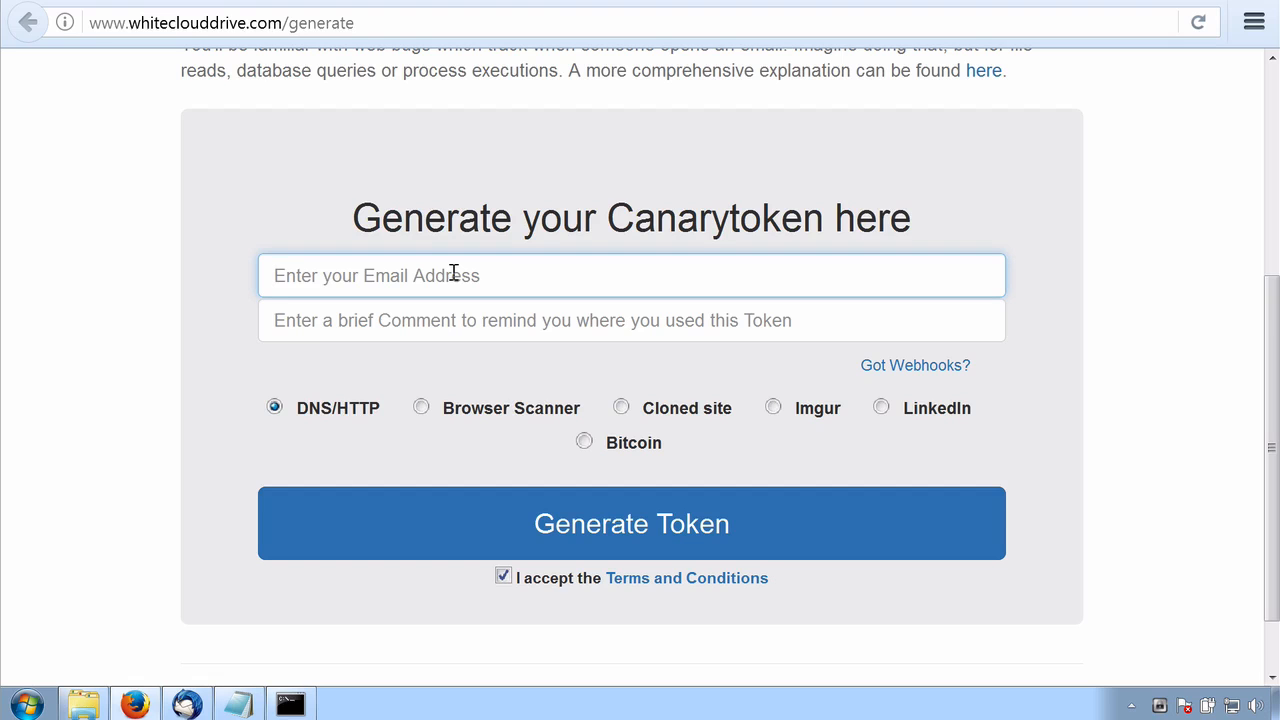
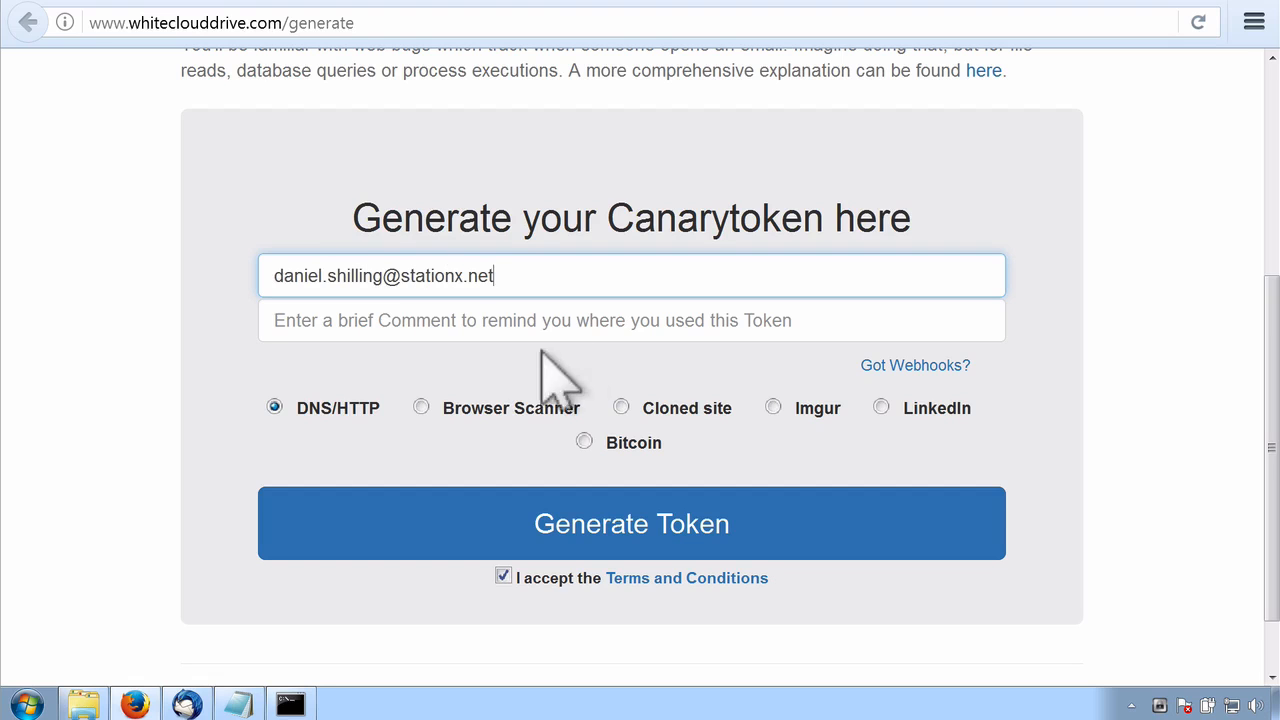
Add the comment "Word document in password folder on laptop" and generate the DNS/HTTP token
{"action": "left_click", "coordinate": [485, 323]}
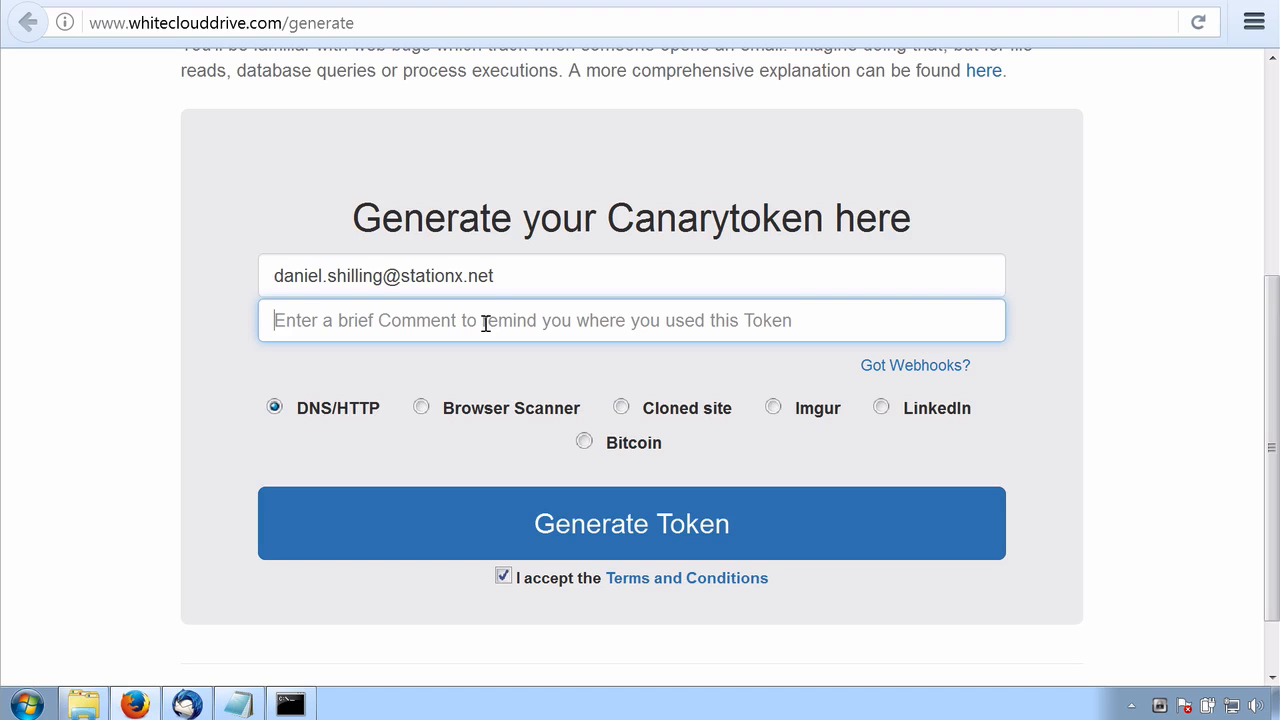
{"action": "type", "text": "Word document"}
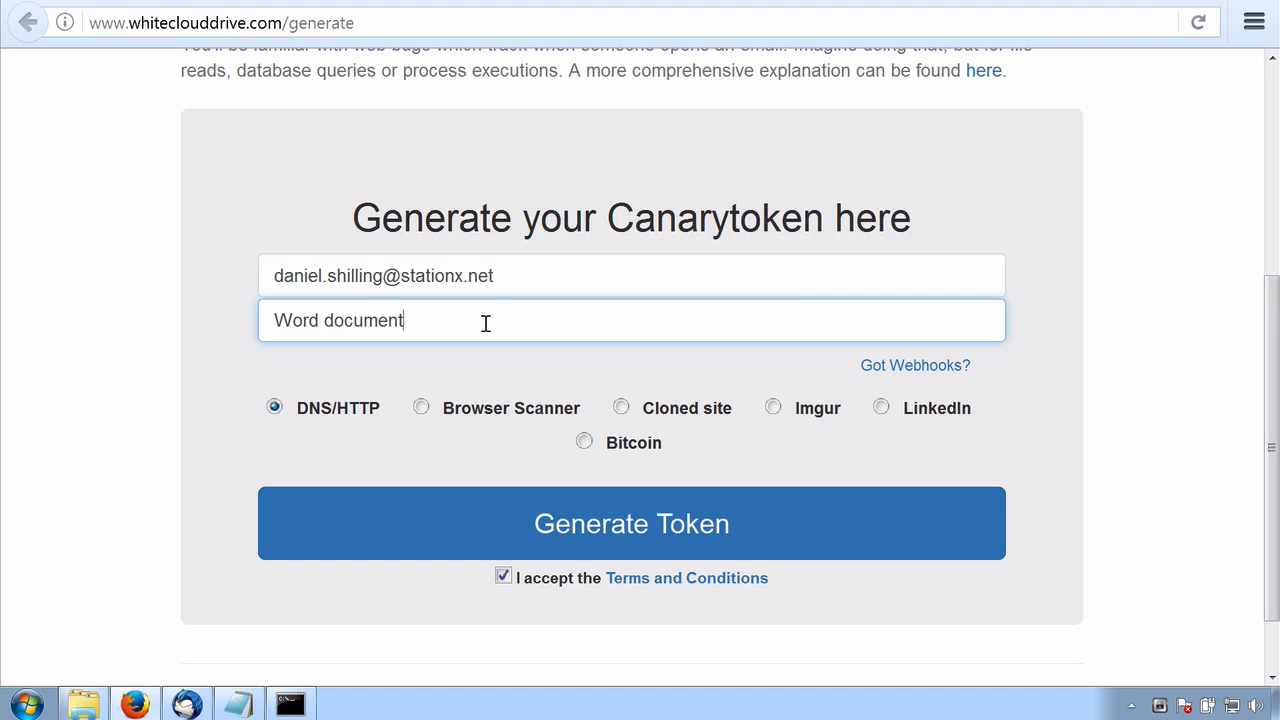
{"action": "type", "text": " in password folder on laptop"}
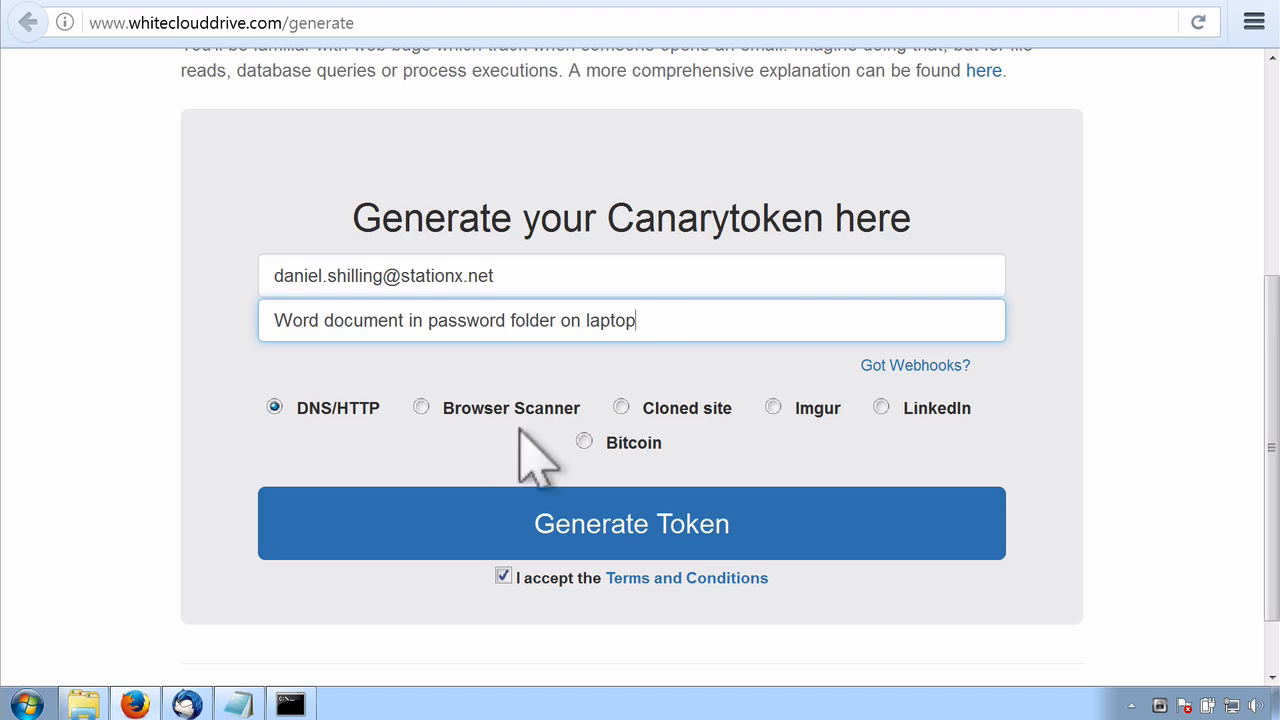
{"action": "left_click", "coordinate": [622, 540]}
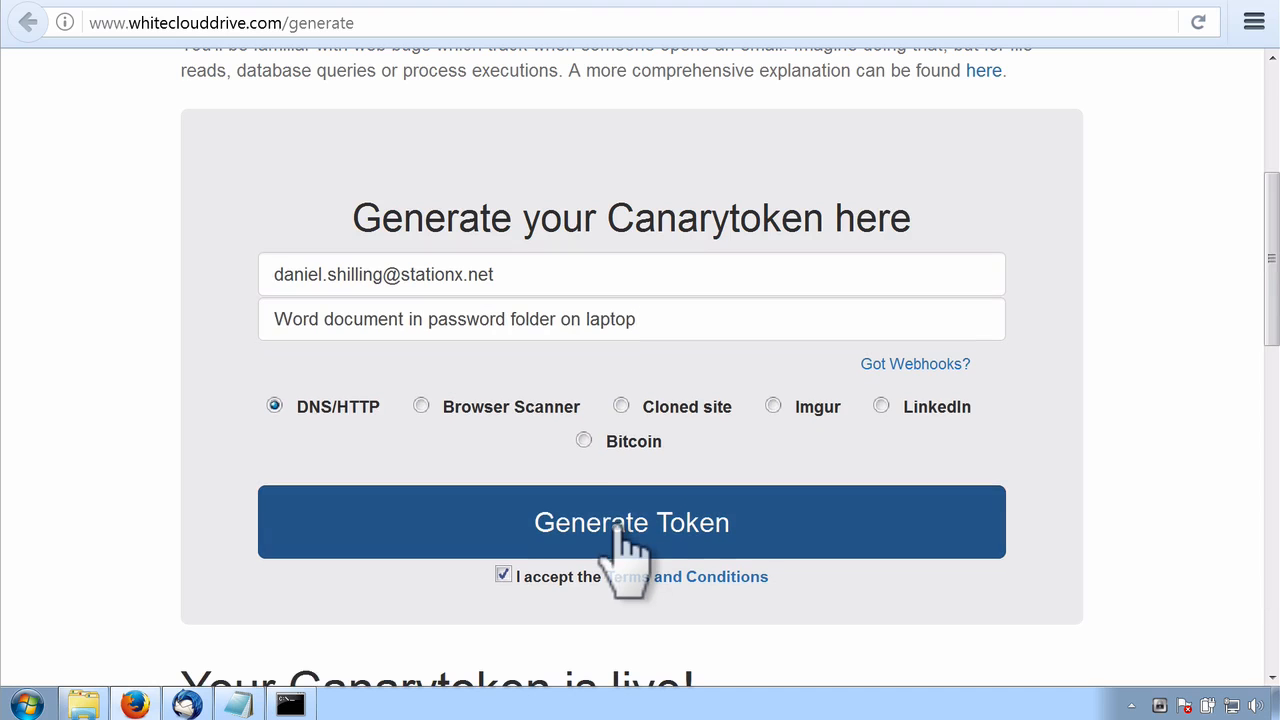
Expand the MS Word option for the generated token and download its canary Word document
{"action": "left_click_drag", "start_coordinate": [1271, 243], "coordinate": [1231, 517]}
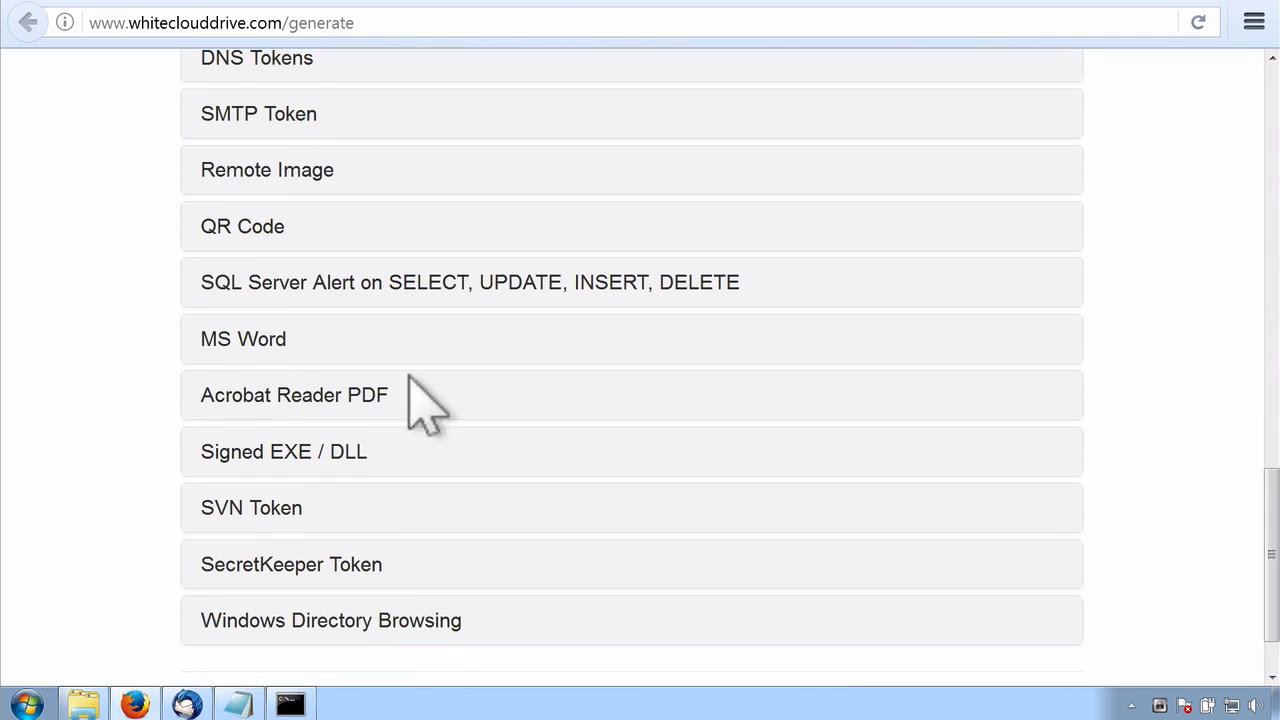
{"action": "left_click", "coordinate": [237, 342]}
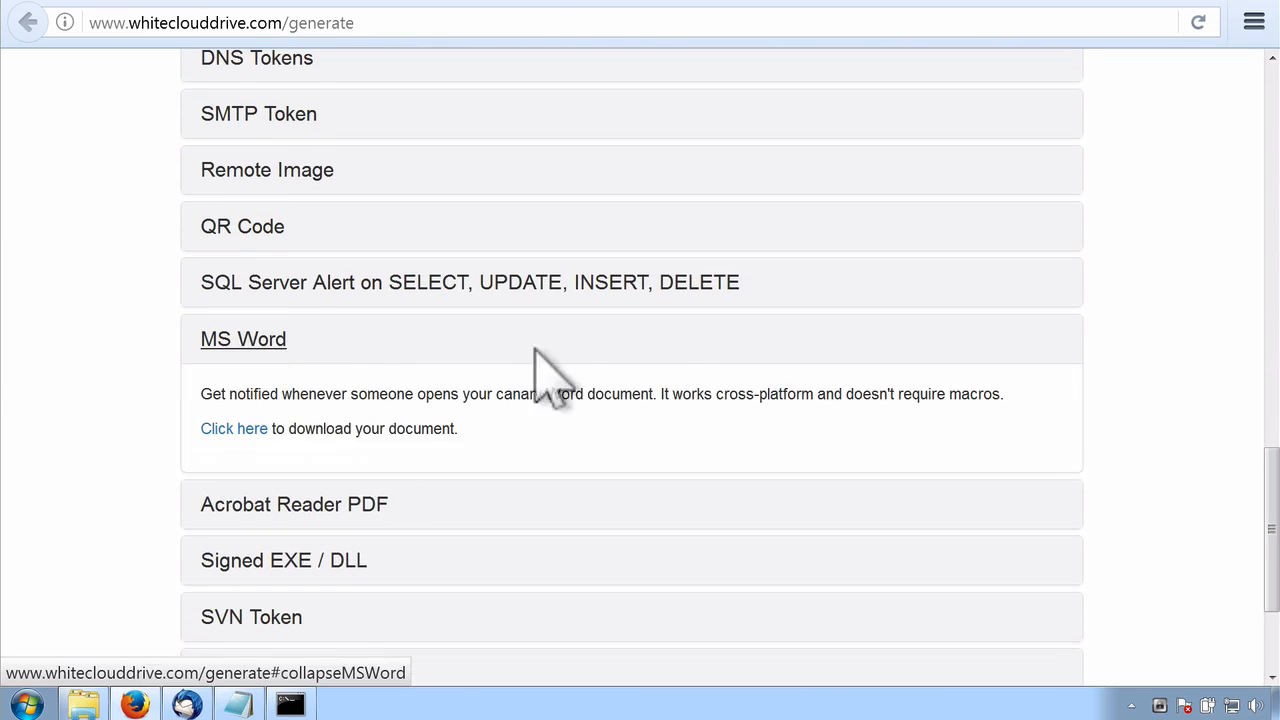
{"action": "scroll", "coordinate": [690, 375], "scroll_direction": "down", "scroll_amount": 3}
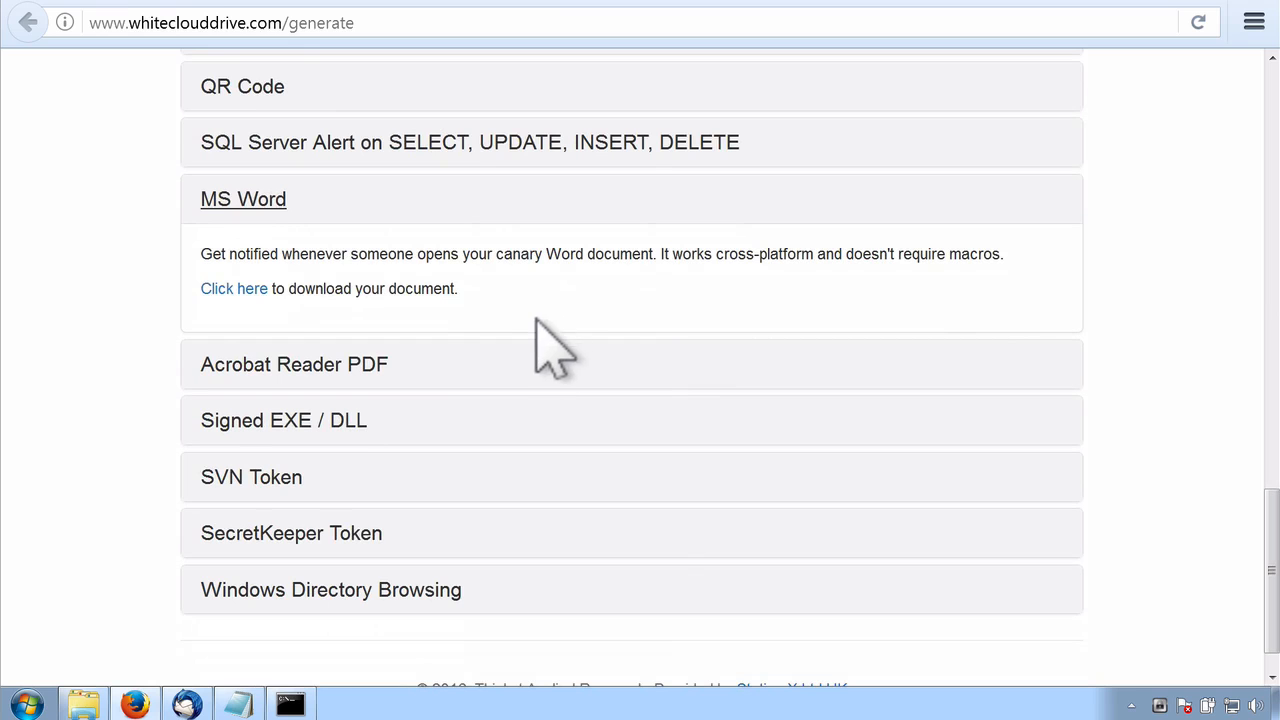
{"action": "left_click", "coordinate": [246, 287]}
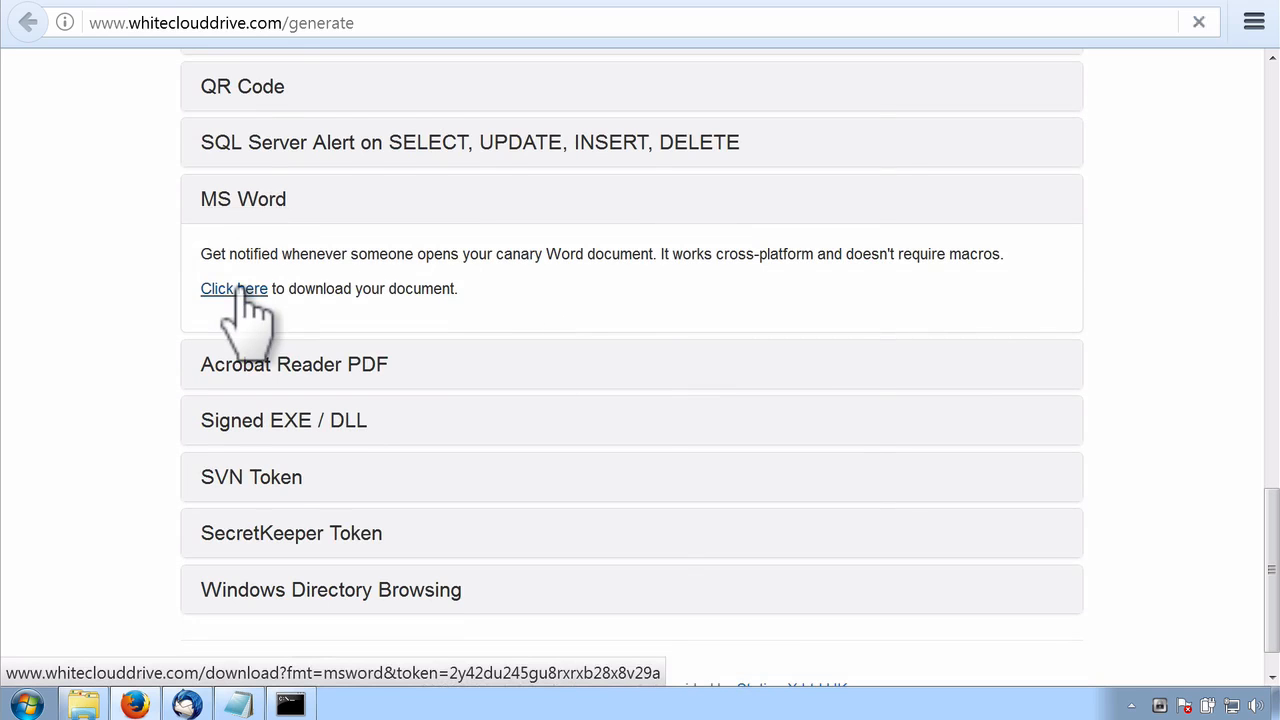
{"action": "left_click", "coordinate": [692, 458]}
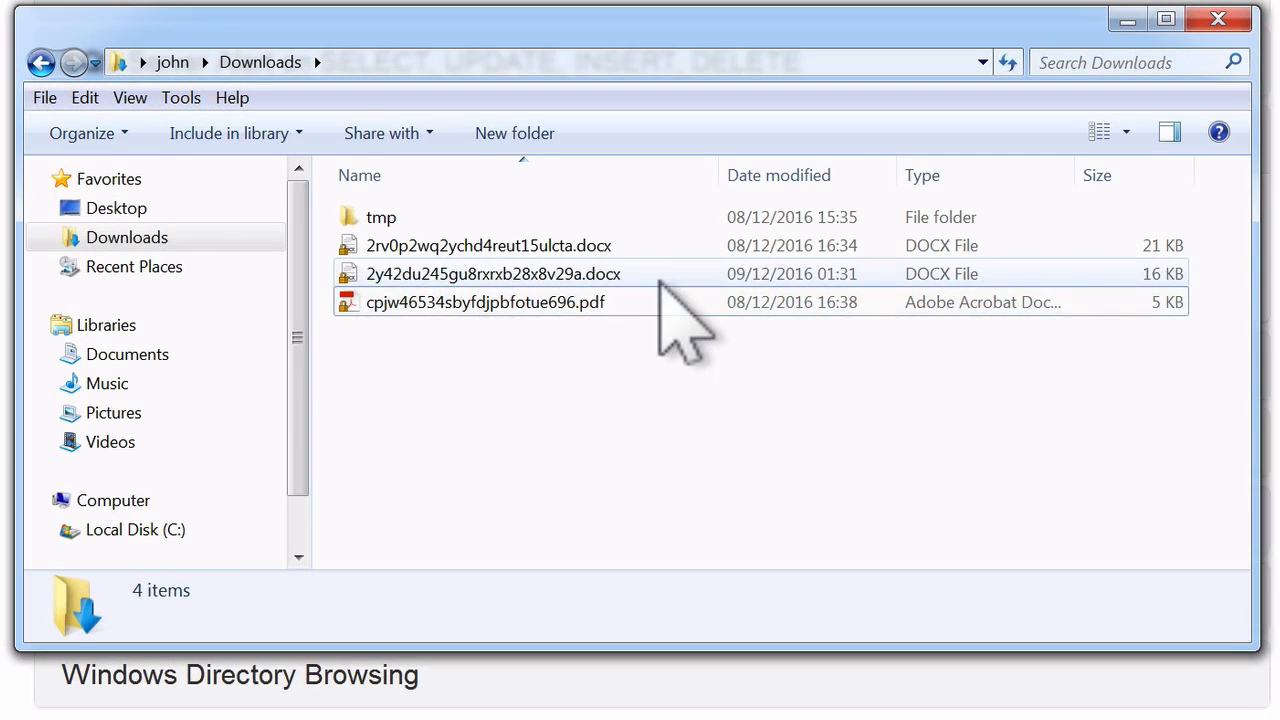
Open the newly downloaded canary DOCX file from the Downloads folder in Microsoft Word
{"action": "left_click", "coordinate": [660, 278]}
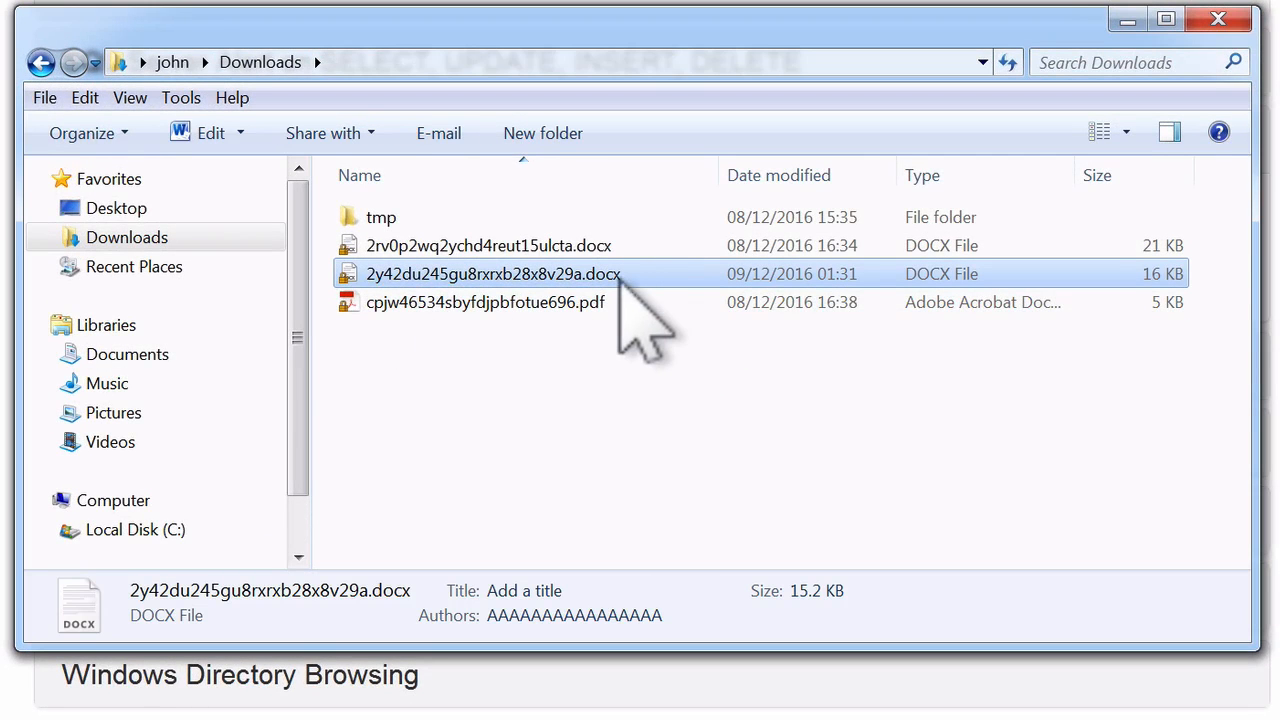
{"action": "mouse_move", "coordinate": [637, 283]}
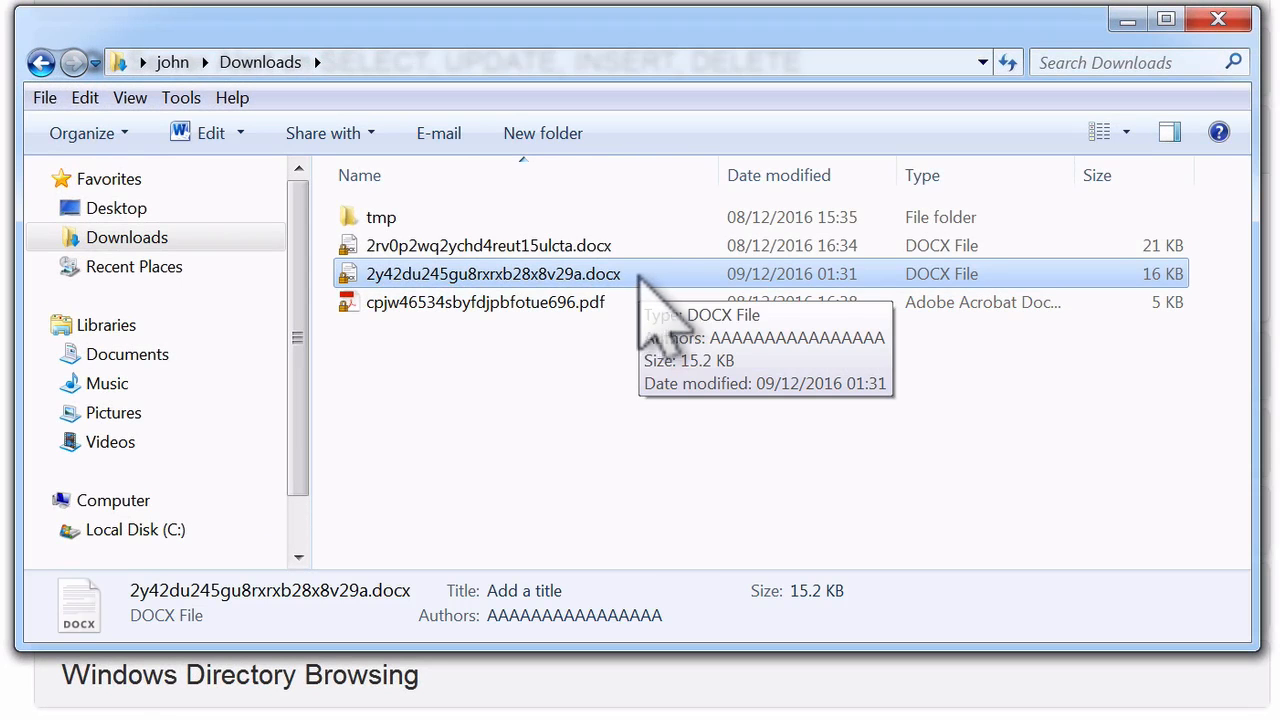
{"action": "double_click", "coordinate": [637, 283]}
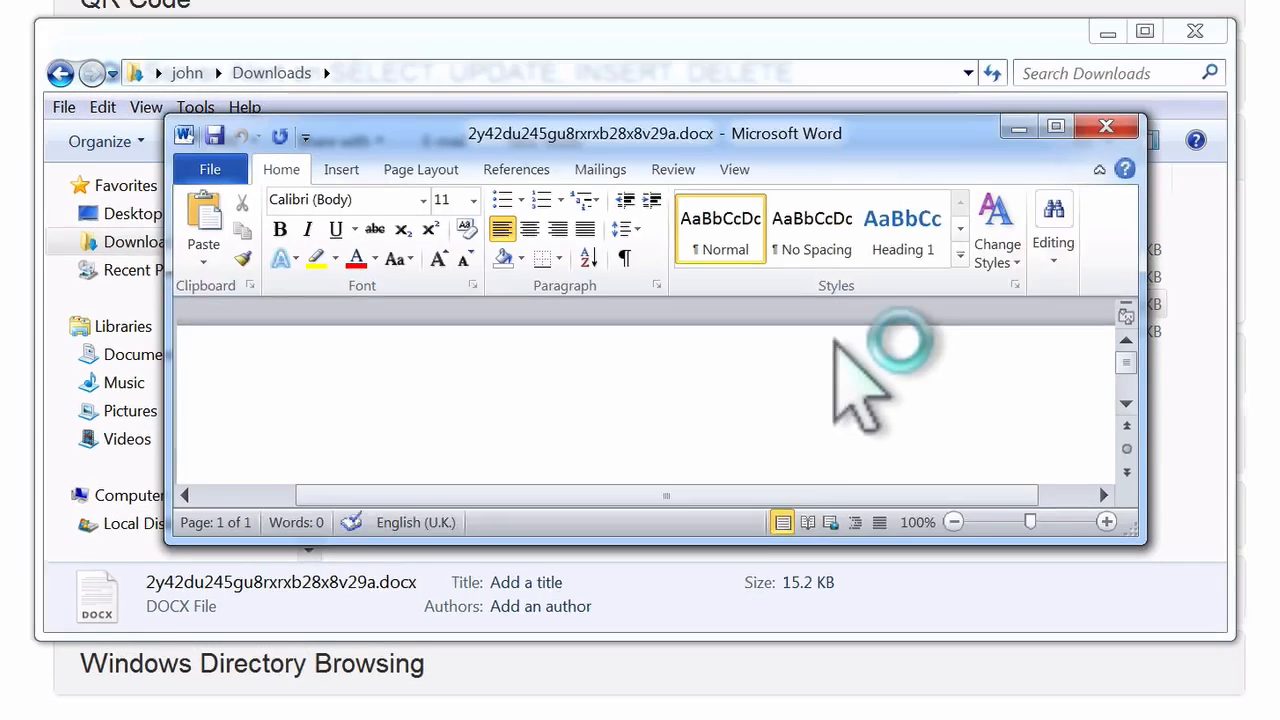
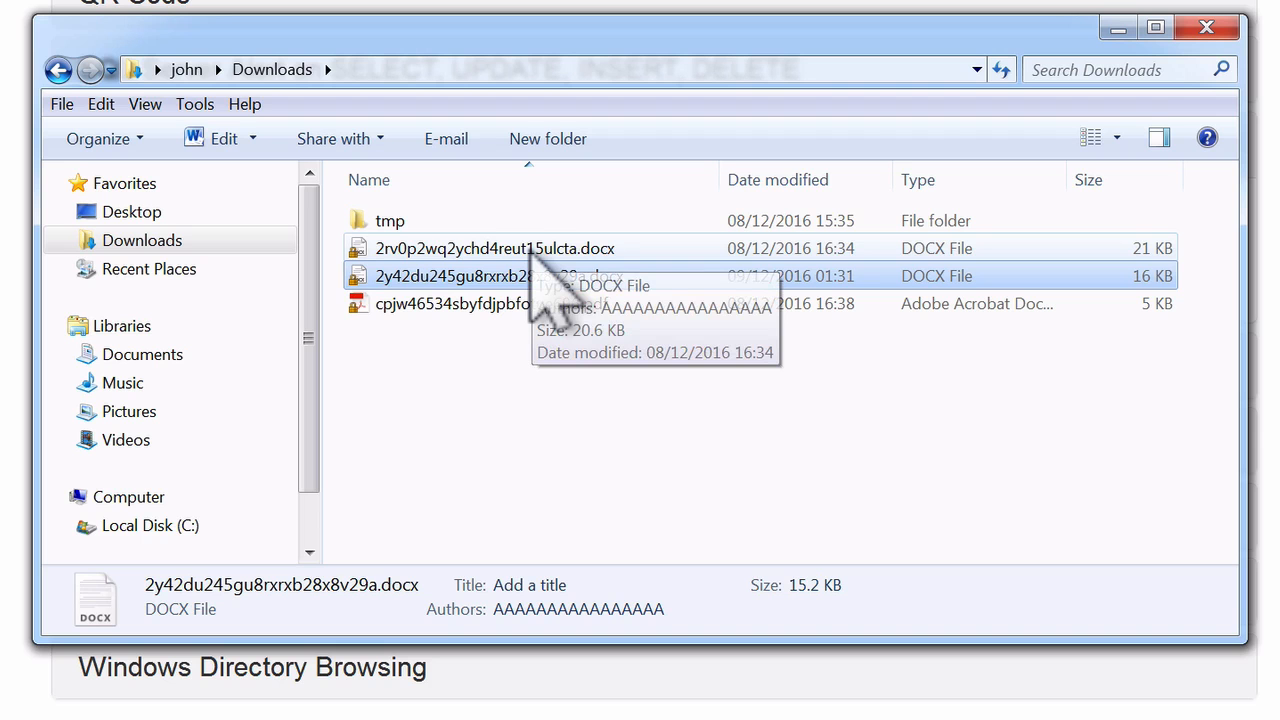
Open the 21 KB canary Word document from Downloads, maximize it and review its fake personal, card and account details
{"action": "double_click", "coordinate": [535, 250]}
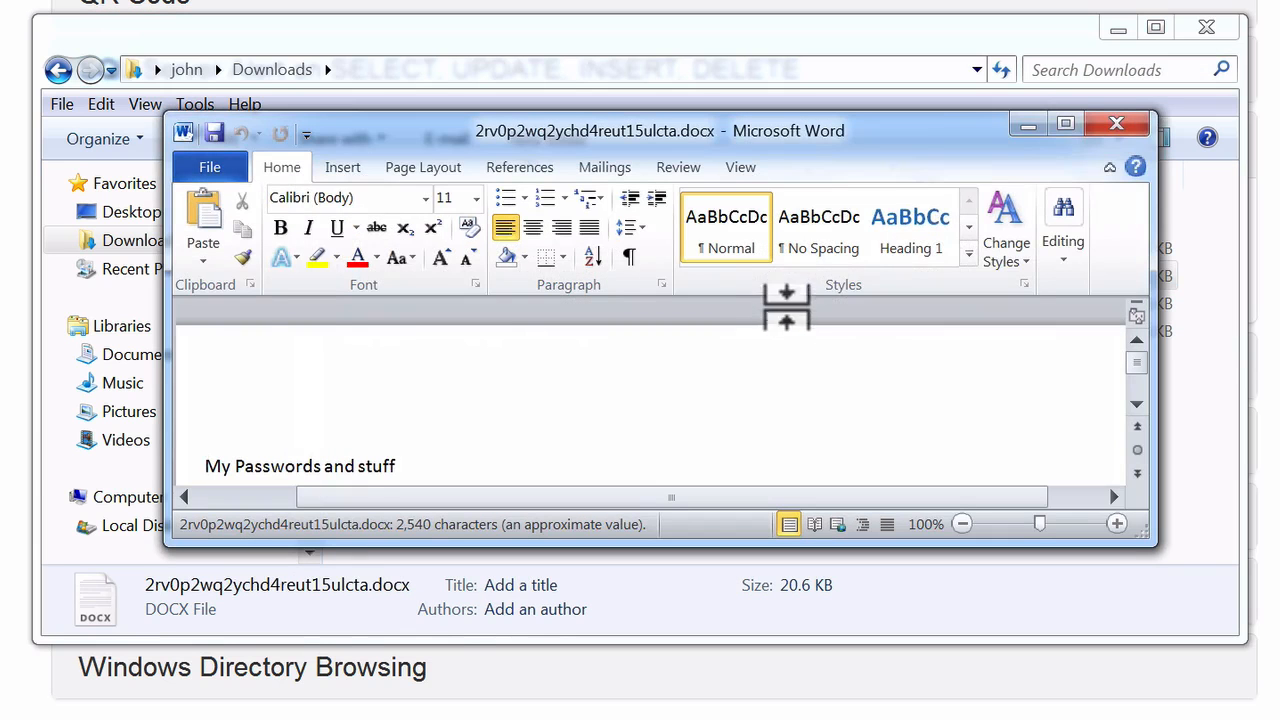
{"action": "left_click", "coordinate": [1065, 123]}
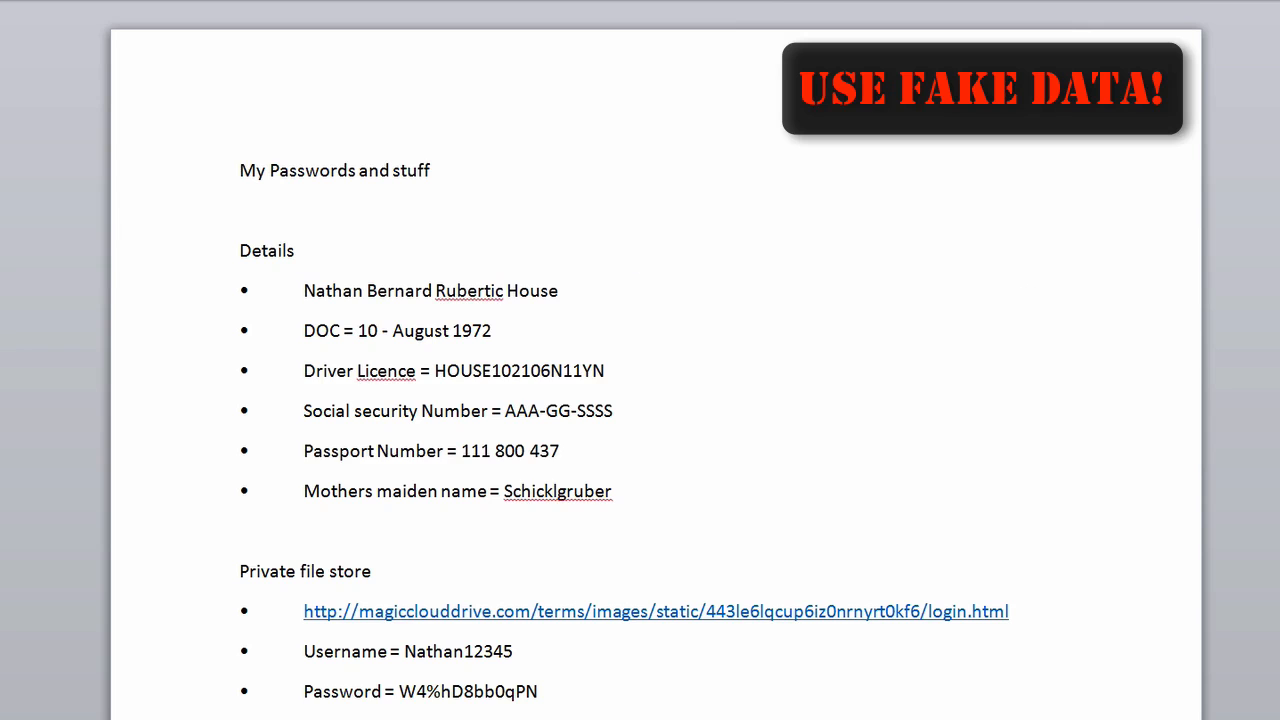
{"action": "scroll", "coordinate": [655, 400], "scroll_direction": "down", "scroll_amount": 15}
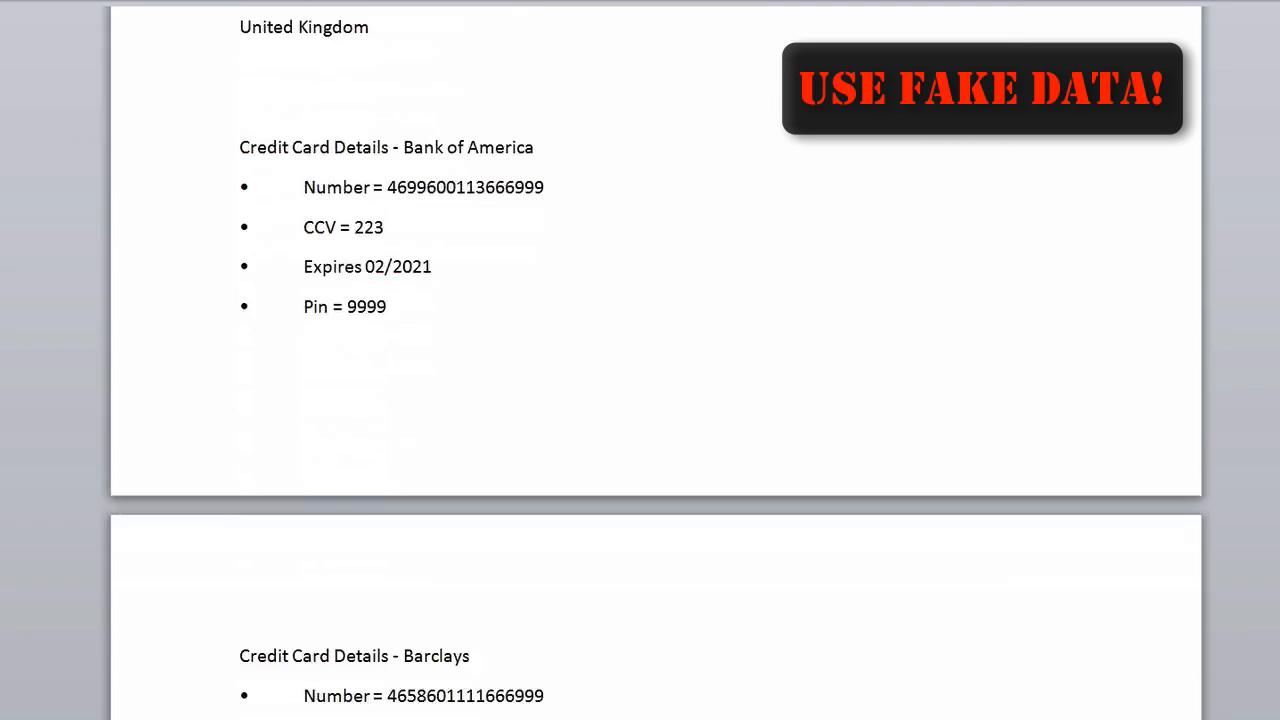
{"action": "scroll", "coordinate": [655, 400], "scroll_direction": "down", "scroll_amount": 1}
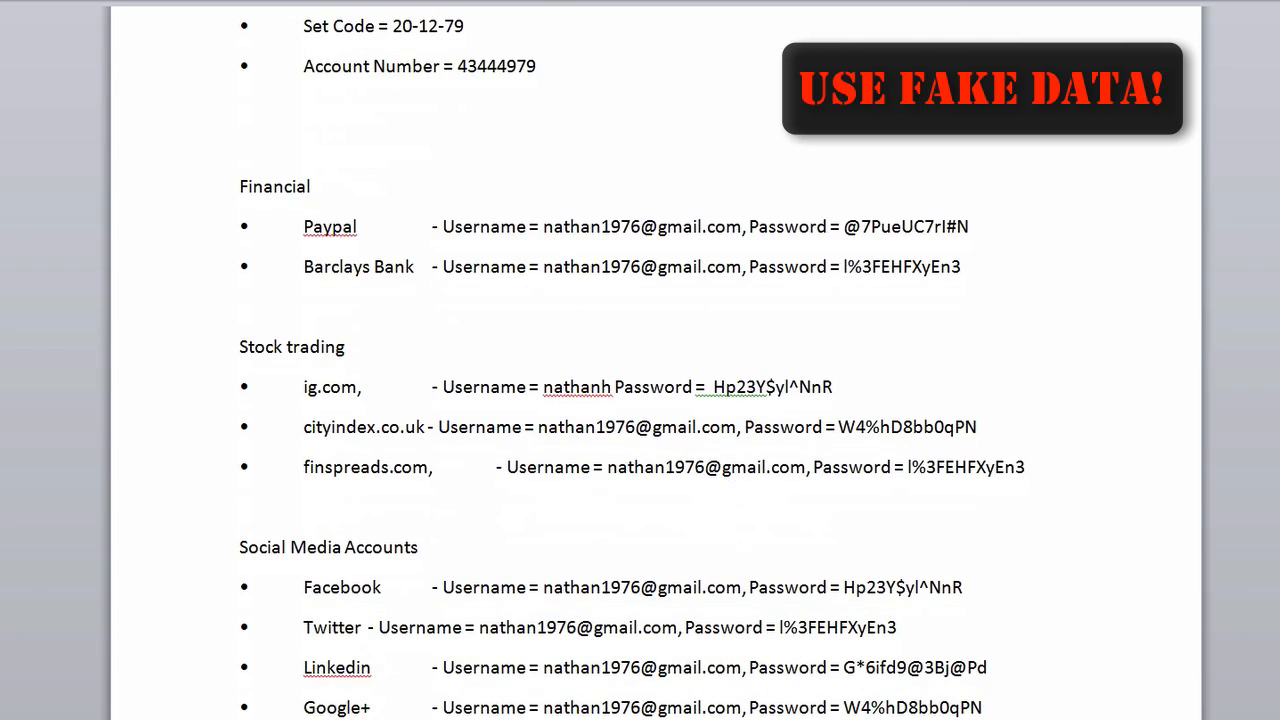
{"action": "scroll", "coordinate": [655, 400], "scroll_direction": "down", "scroll_amount": 3}
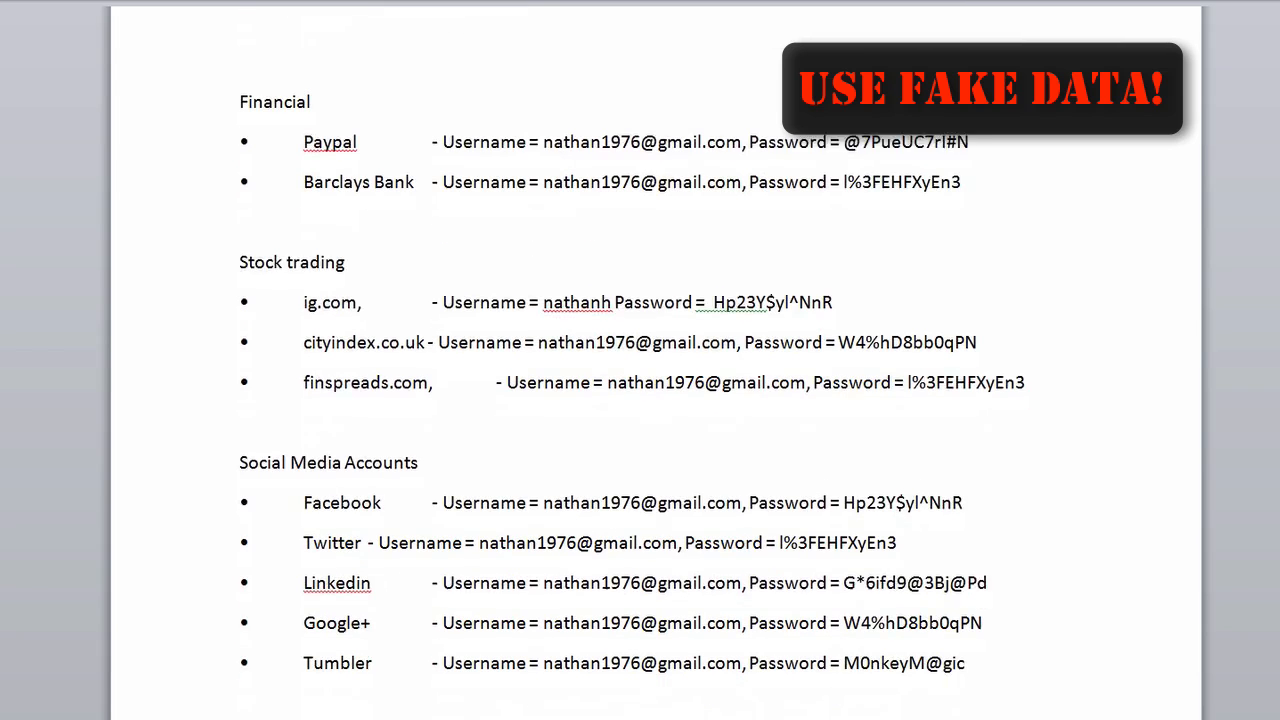
{"action": "scroll", "coordinate": [655, 400], "scroll_direction": "down", "scroll_amount": 3}
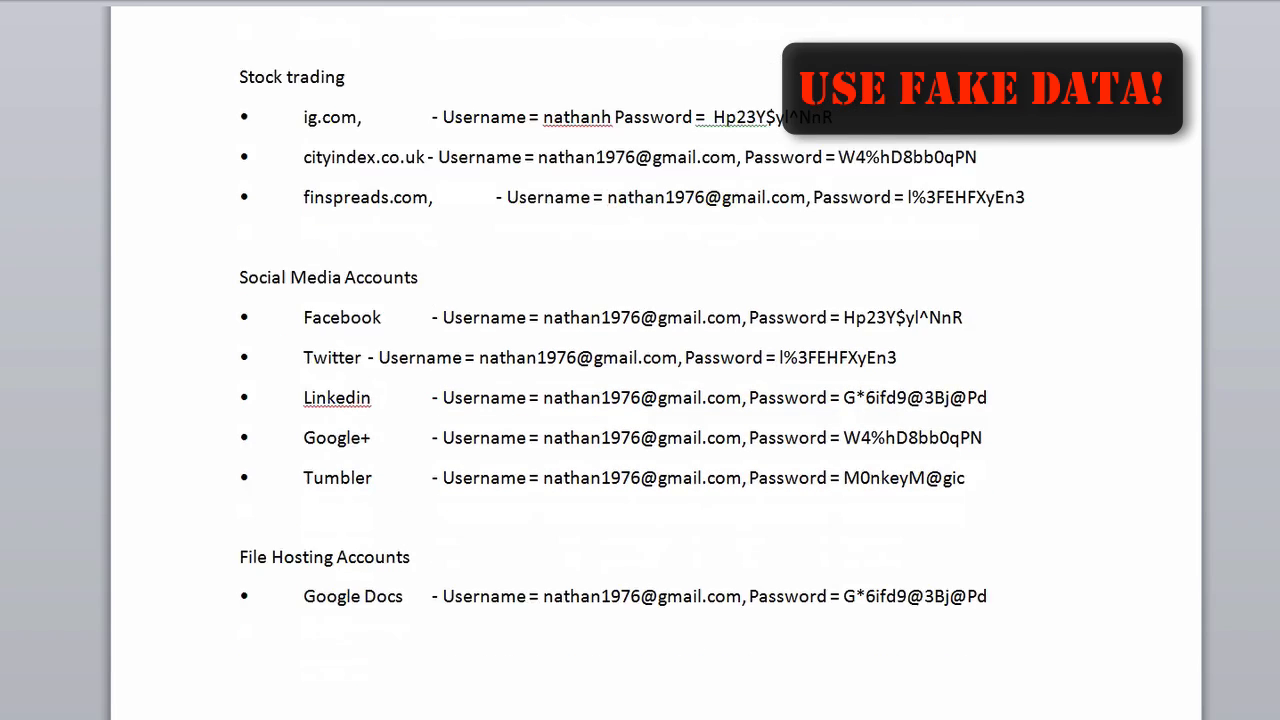
{"action": "scroll", "coordinate": [655, 400], "scroll_direction": "down", "scroll_amount": 5}
{"action": "scroll", "coordinate": [1115, 308], "scroll_direction": "up", "scroll_amount": 10}
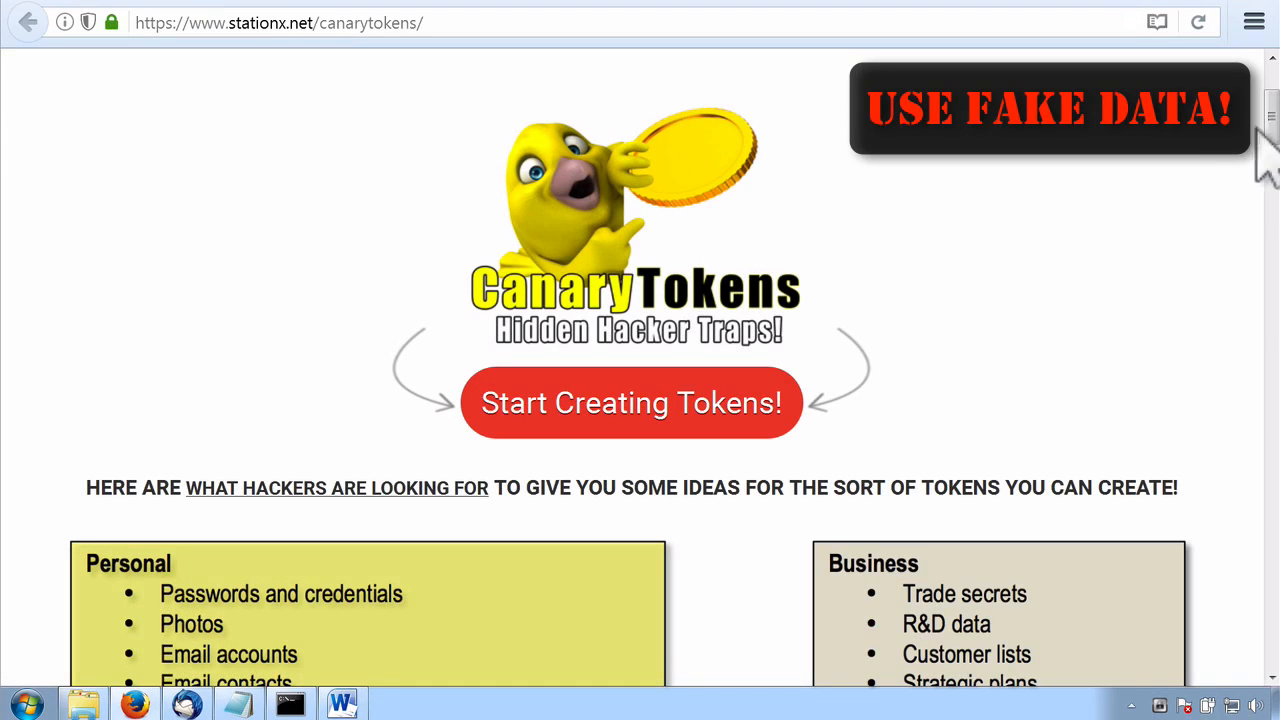
Review the kinds of data hackers look for and the sample "My Passwords and Stuff" content on the StationX CanaryTokens page
{"action": "left_click_drag", "start_coordinate": [1270, 118], "coordinate": [1270, 165]}
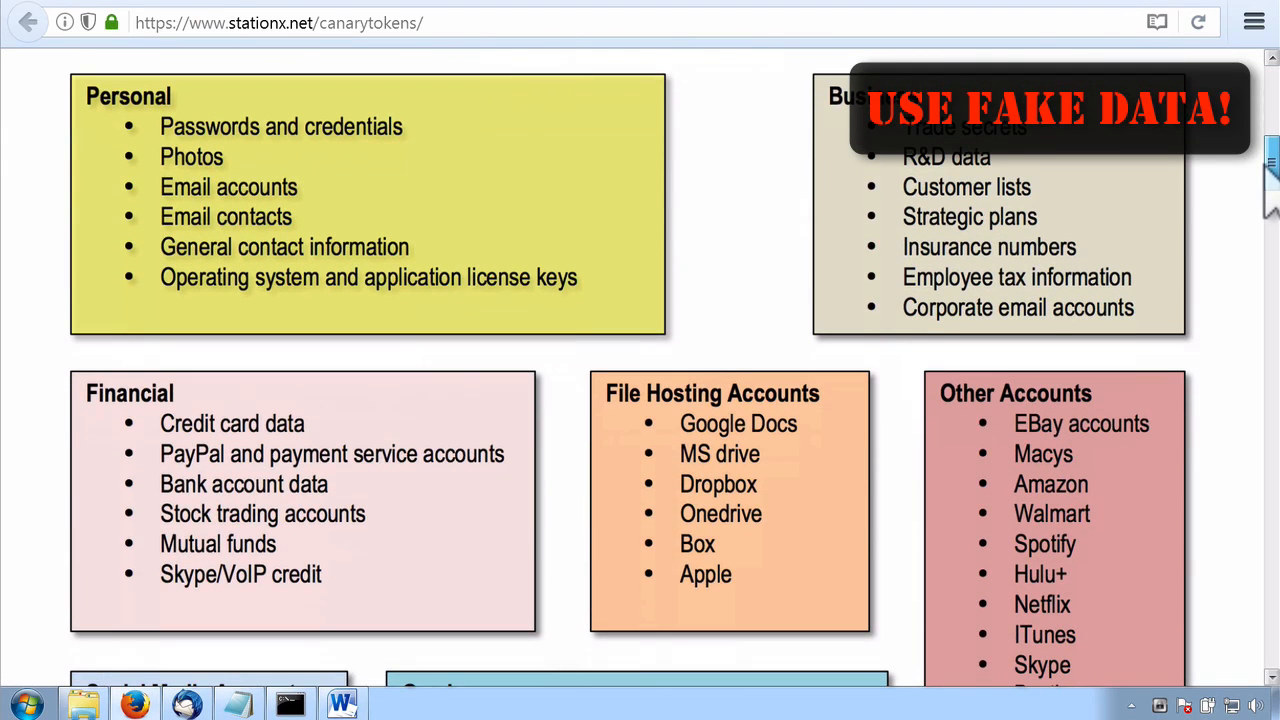
{"action": "left_click_drag", "start_coordinate": [1265, 165], "coordinate": [1257, 249]}
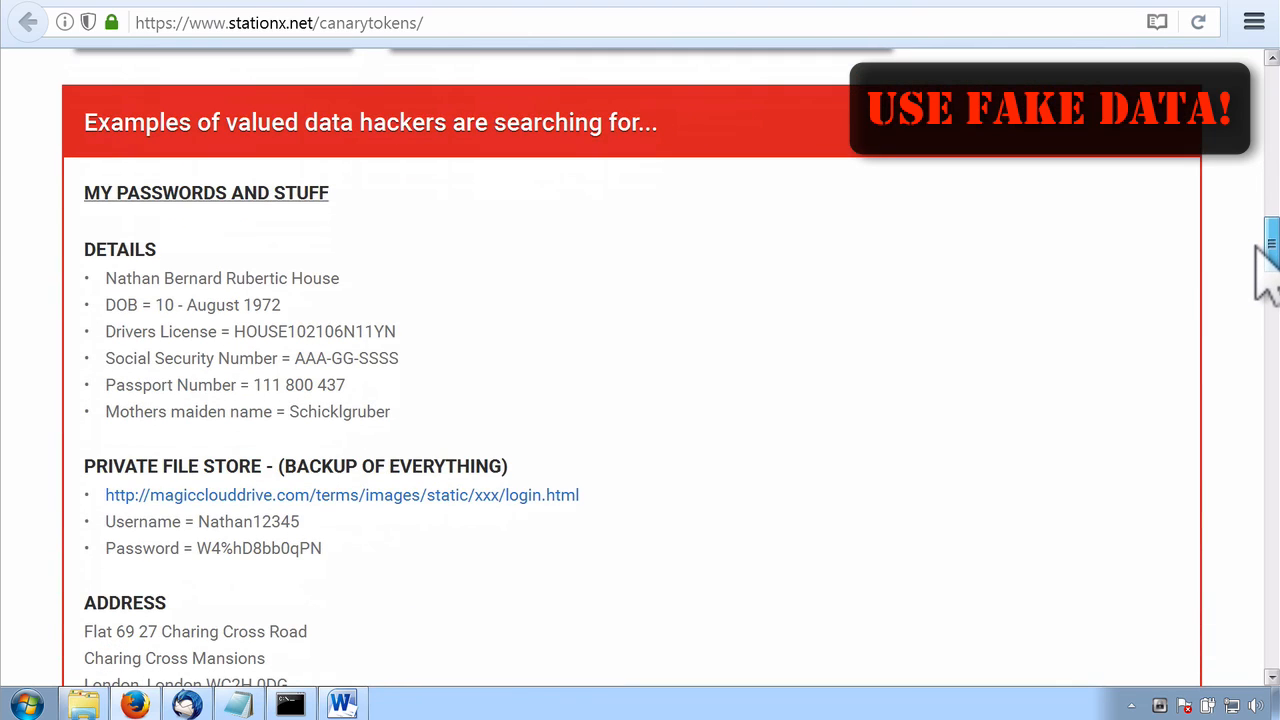
{"action": "left_click_drag", "start_coordinate": [1257, 245], "coordinate": [1257, 360]}
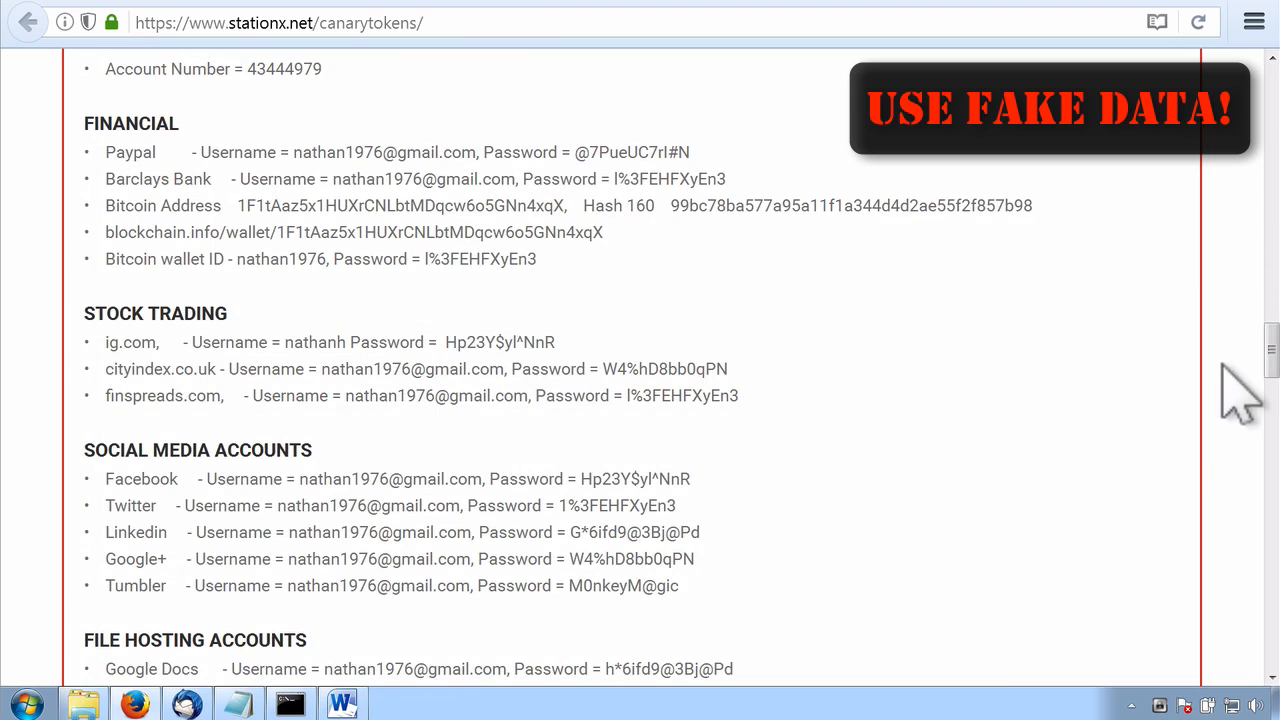
Switch to Thunderbird, open the lower "ALERT - StationX Canarytoken Triggered" message and highlight its memo text
{"action": "left_click", "coordinate": [1205, 8]}
{"action": "left_click", "coordinate": [187, 705]}
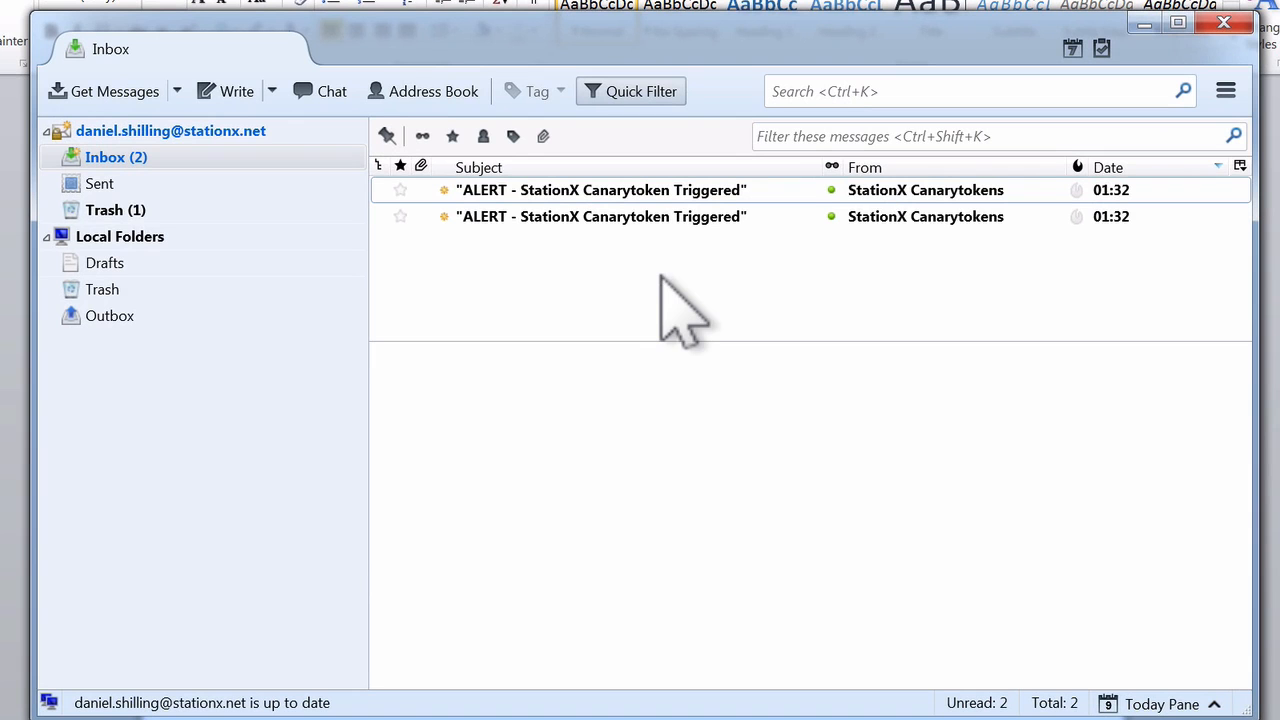
{"action": "left_click", "coordinate": [630, 216]}
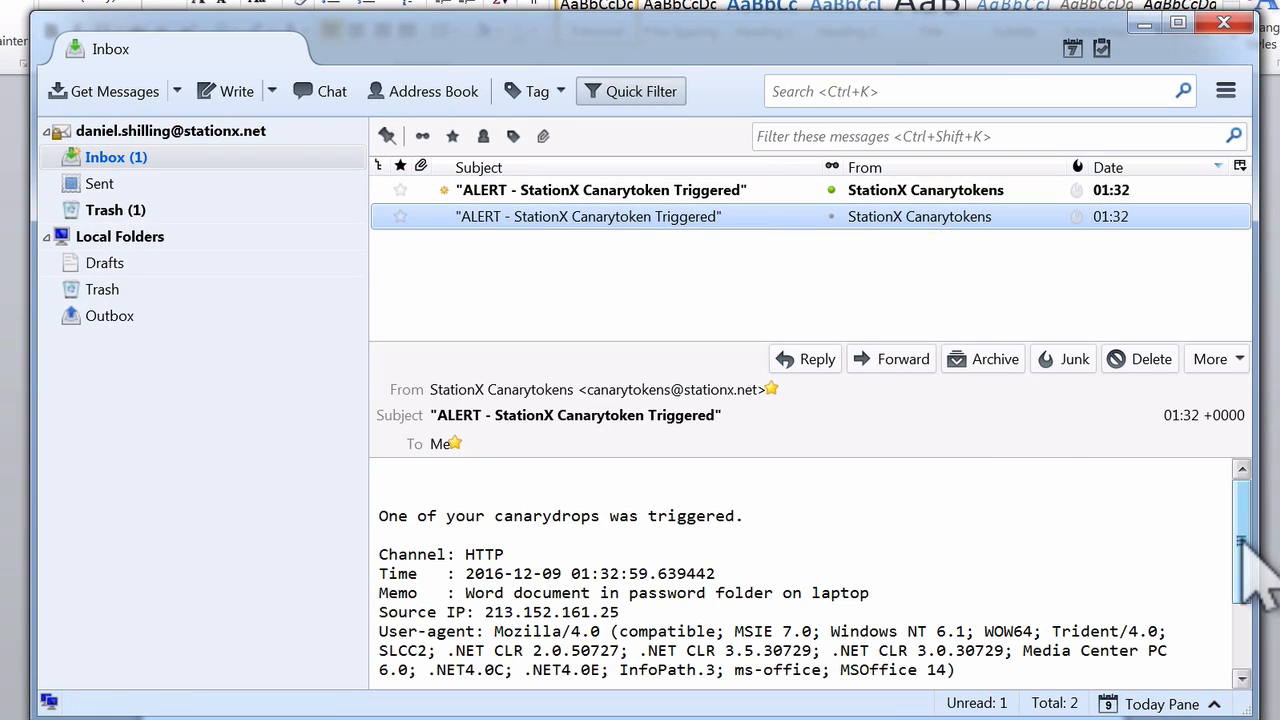
{"action": "left_click_drag", "start_coordinate": [1243, 545], "coordinate": [1244, 612]}
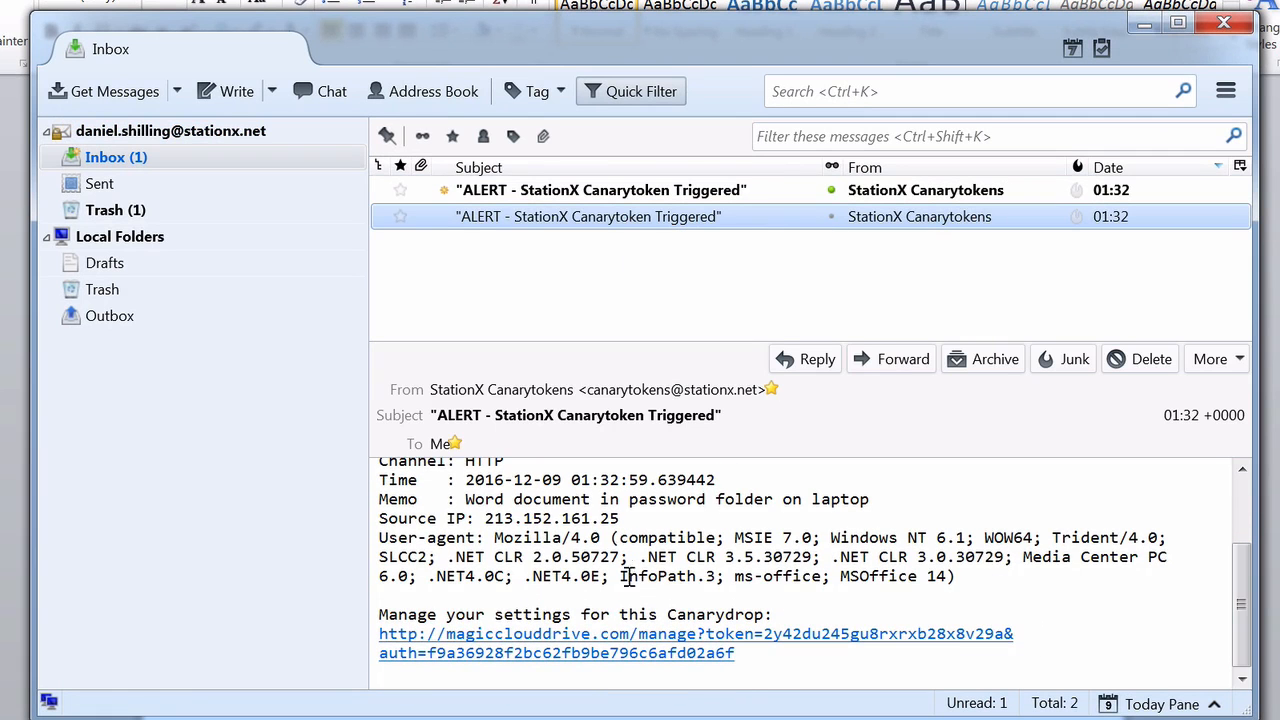
{"action": "left_click_drag", "start_coordinate": [462, 498], "coordinate": [903, 505]}
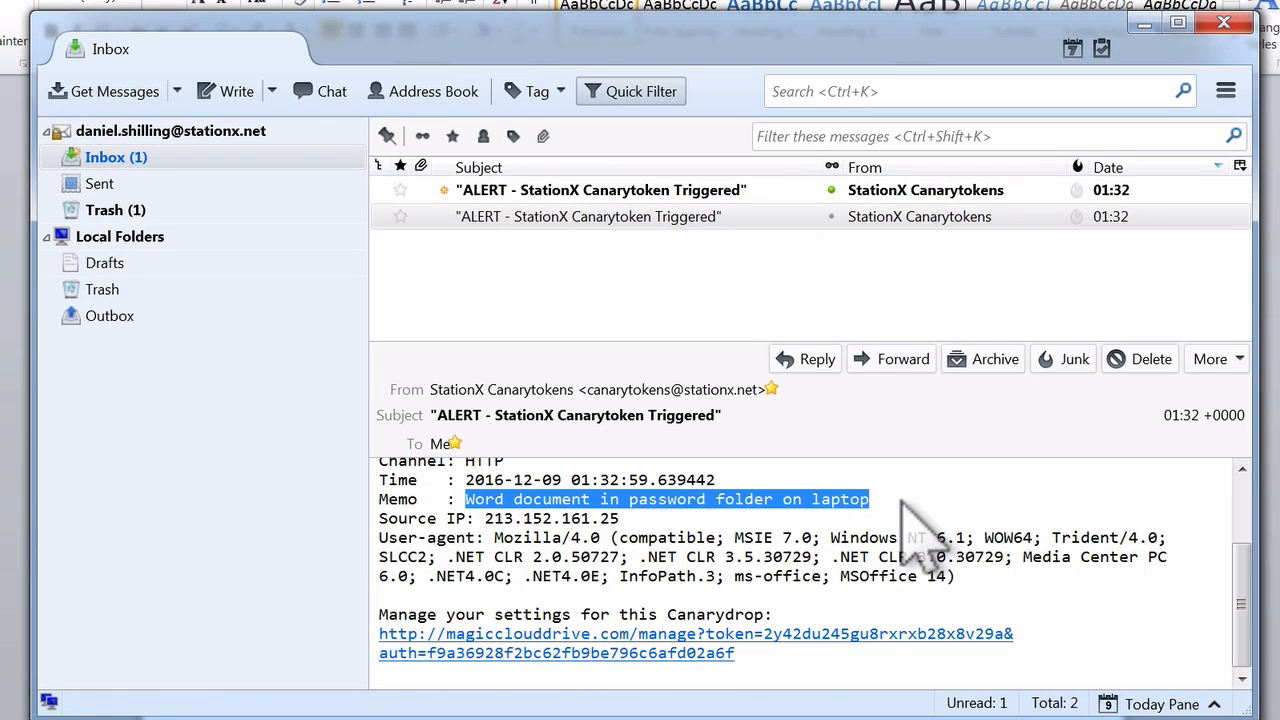
Follow the alert's settings link to the token's management page, highlight the source IP and expand the history entry
{"action": "left_click", "coordinate": [618, 650]}
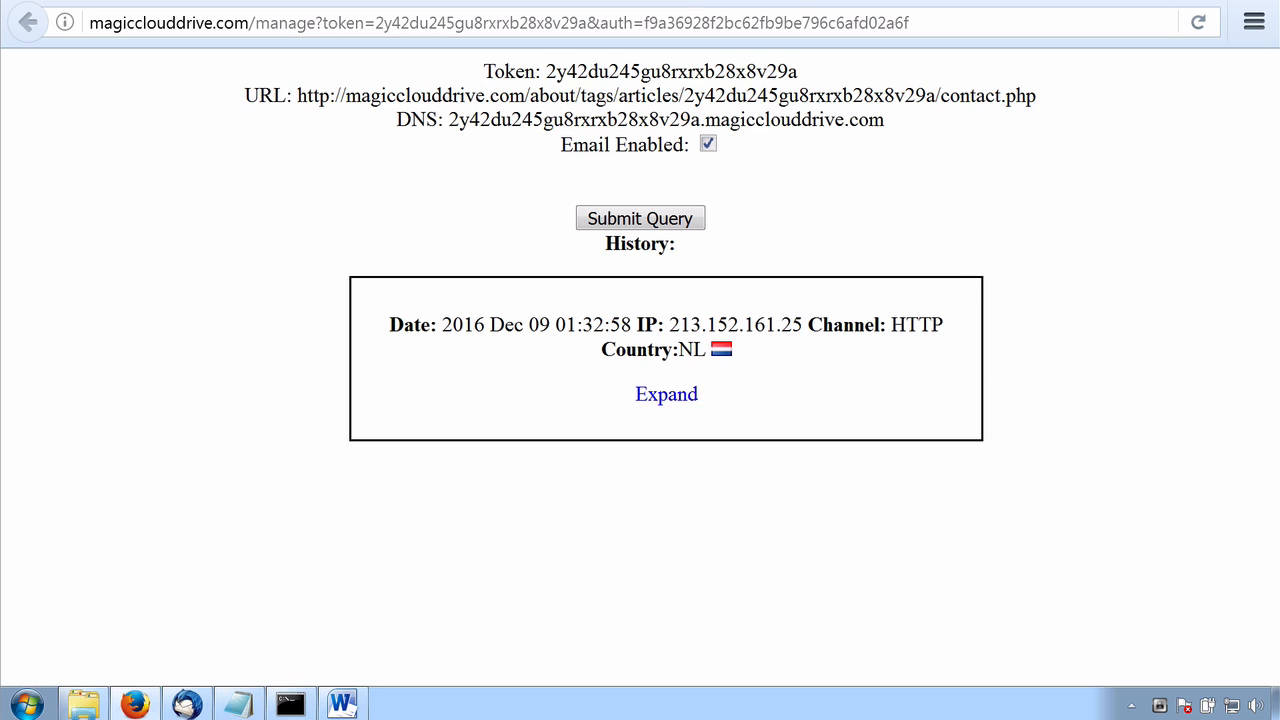
{"action": "left_click_drag", "start_coordinate": [670, 325], "coordinate": [803, 325]}
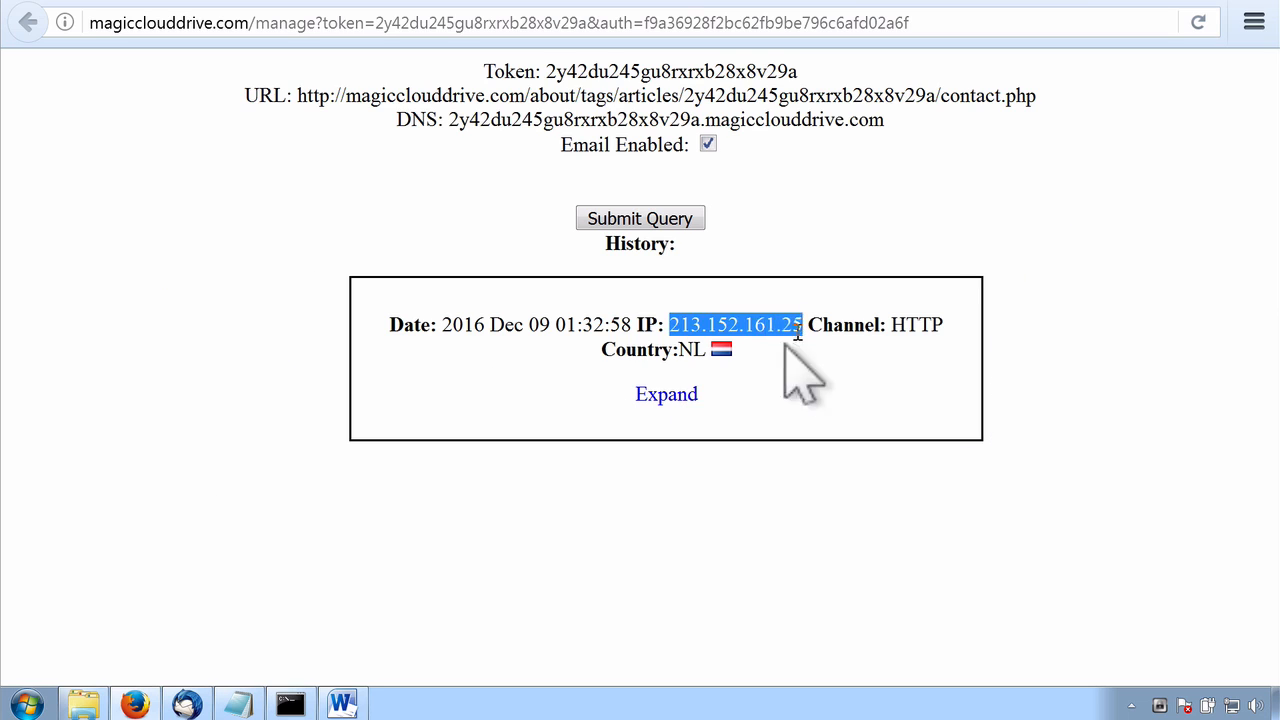
{"action": "left_click", "coordinate": [666, 394]}
{"action": "scroll", "coordinate": [1110, 357], "scroll_direction": "down", "scroll_amount": 2}
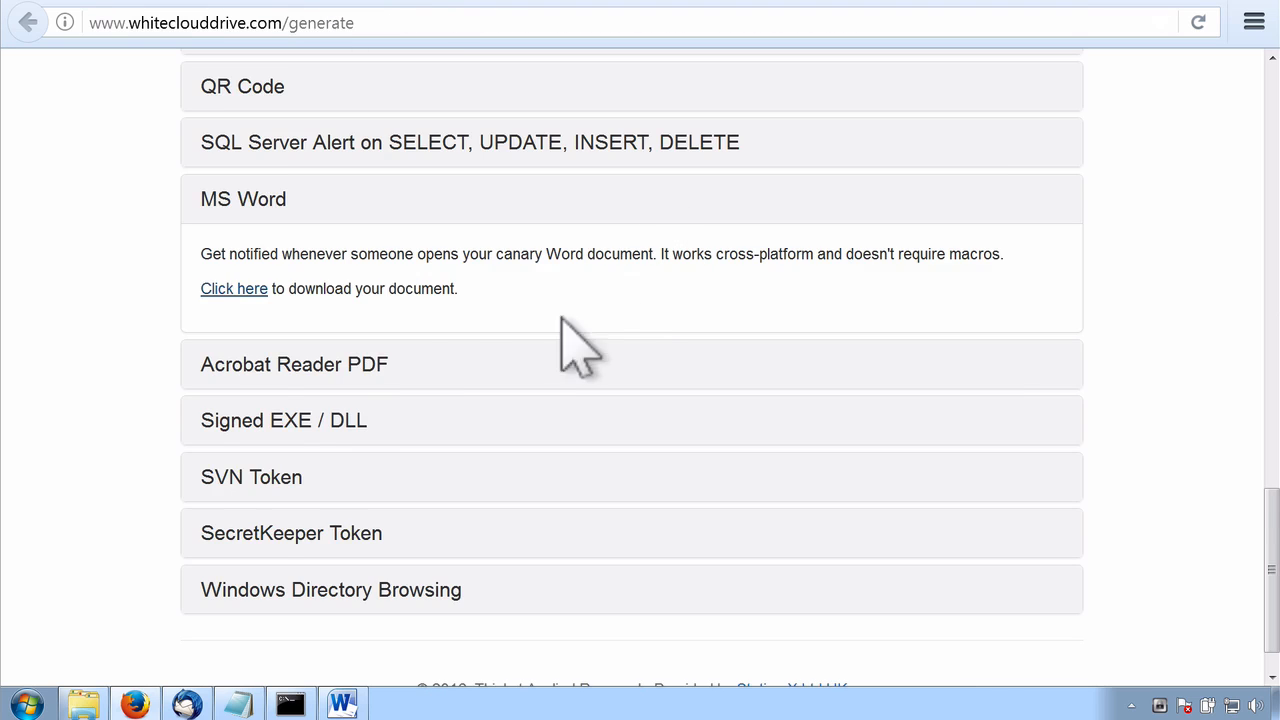
Expand the Acrobat Reader PDF option on the generator page and open the canary PDF from Downloads in Acrobat Reader
{"action": "left_click", "coordinate": [300, 370]}
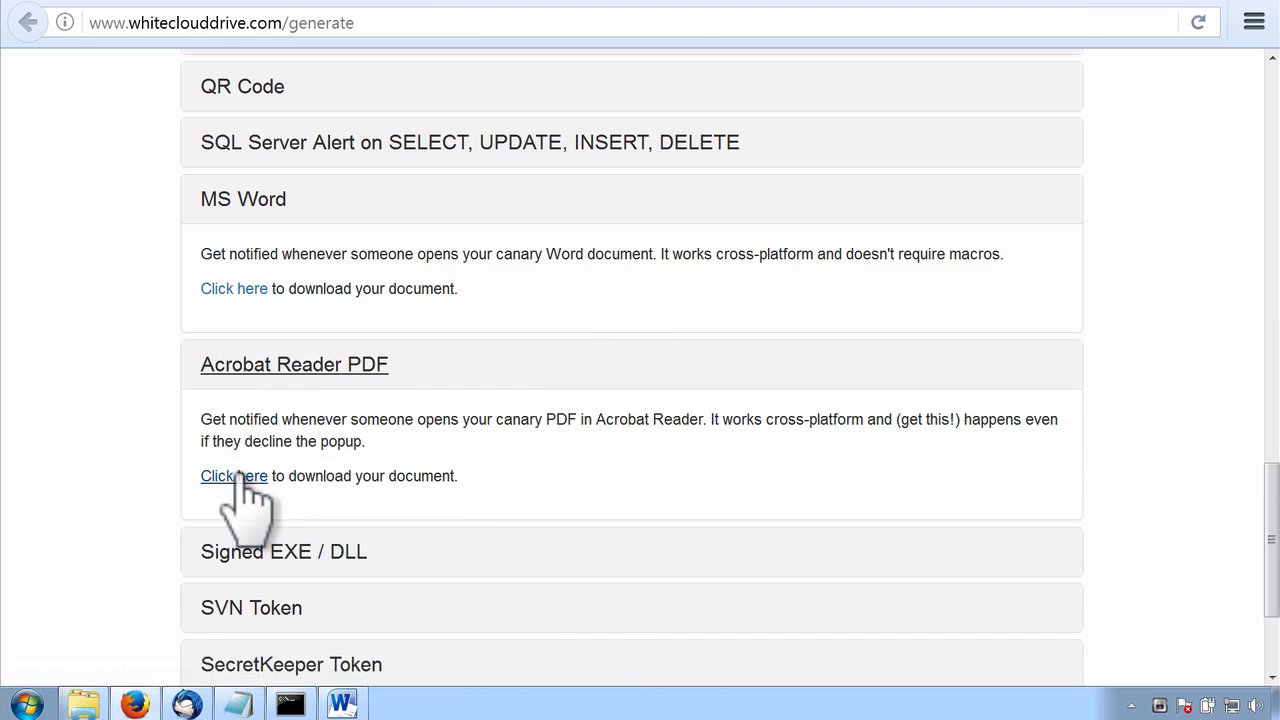
{"action": "left_click", "coordinate": [84, 705]}
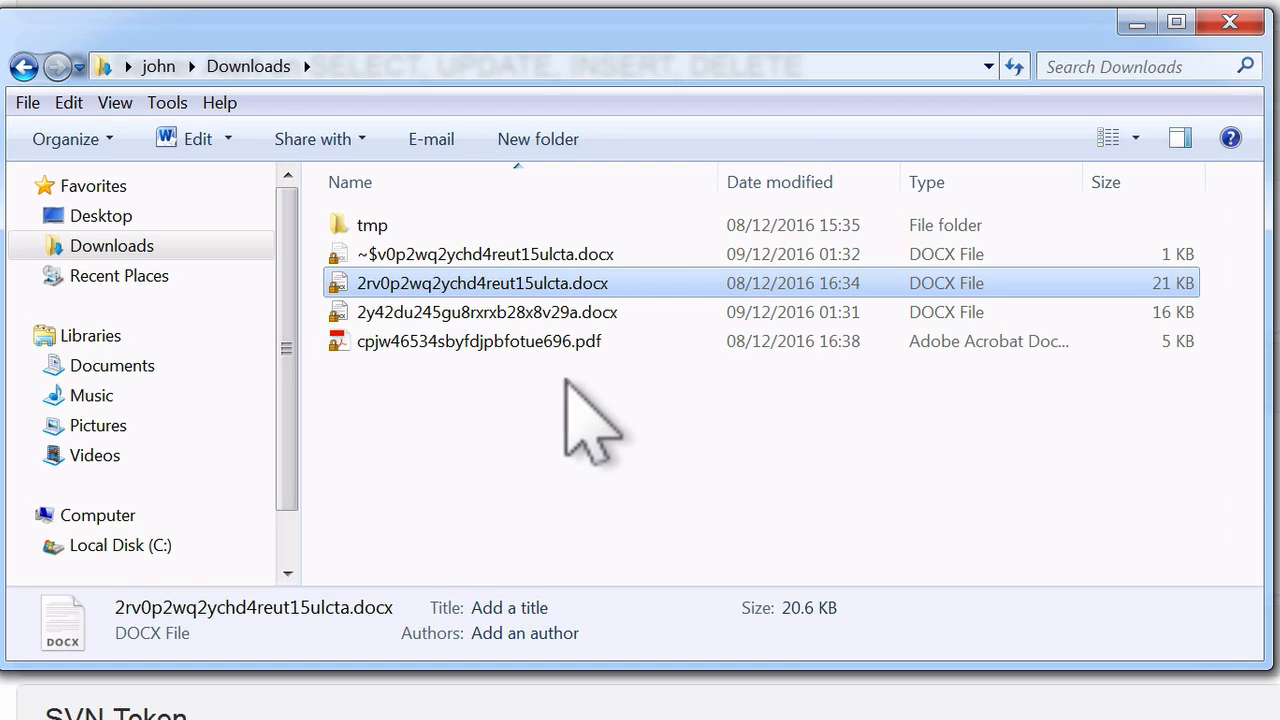
{"action": "double_click", "coordinate": [545, 342]}
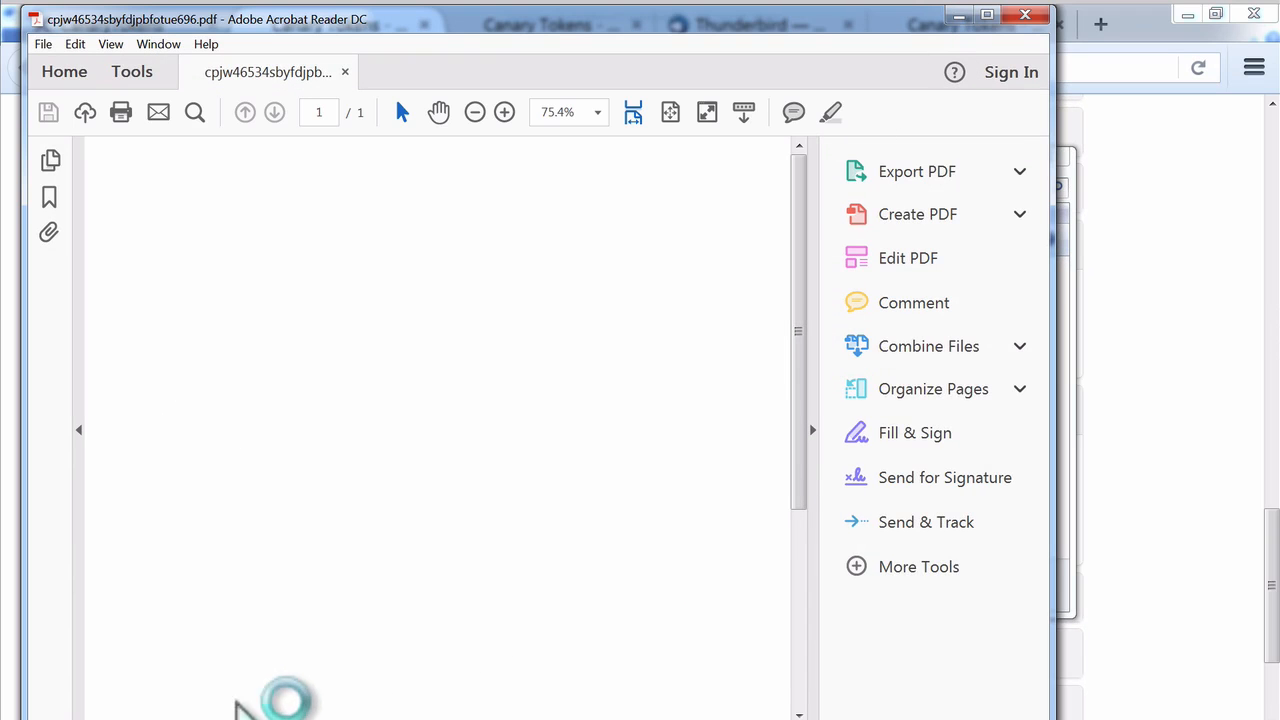
Switch to the Thunderbird inbox and open the newest Canarytoken alert, received at 01:35
{"action": "left_click", "coordinate": [240, 719]}
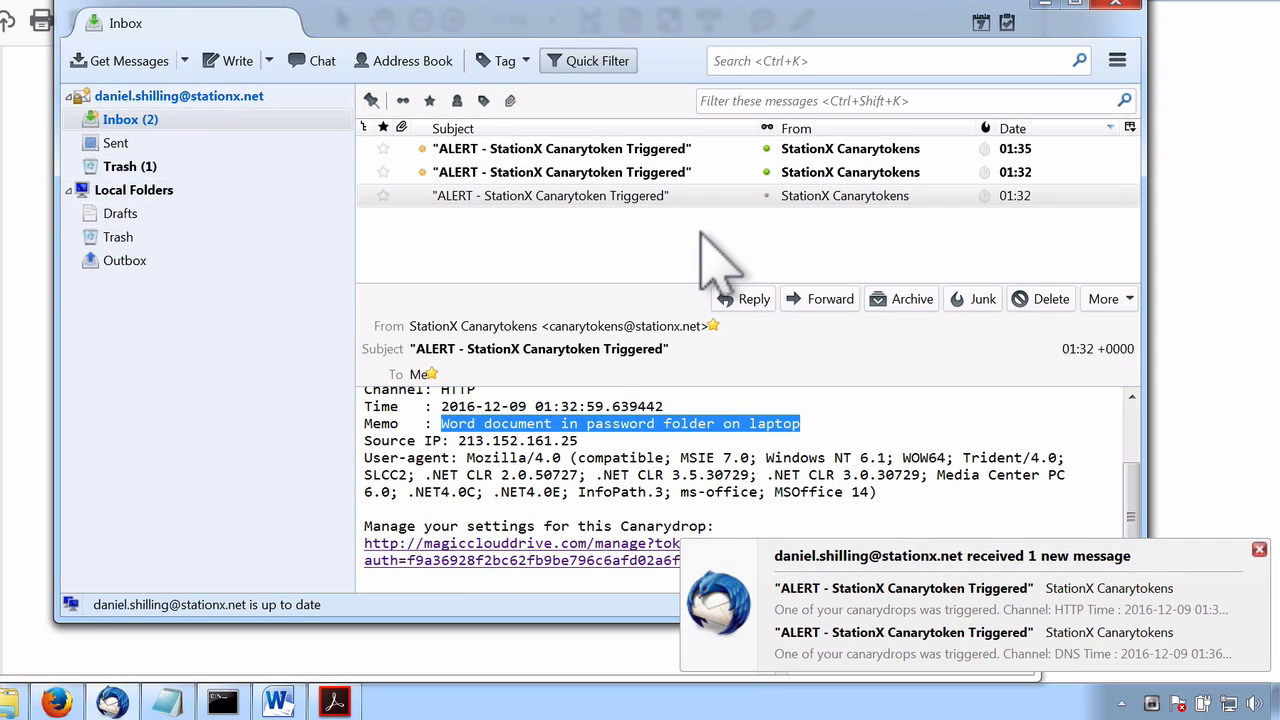
{"action": "left_click", "coordinate": [714, 155]}
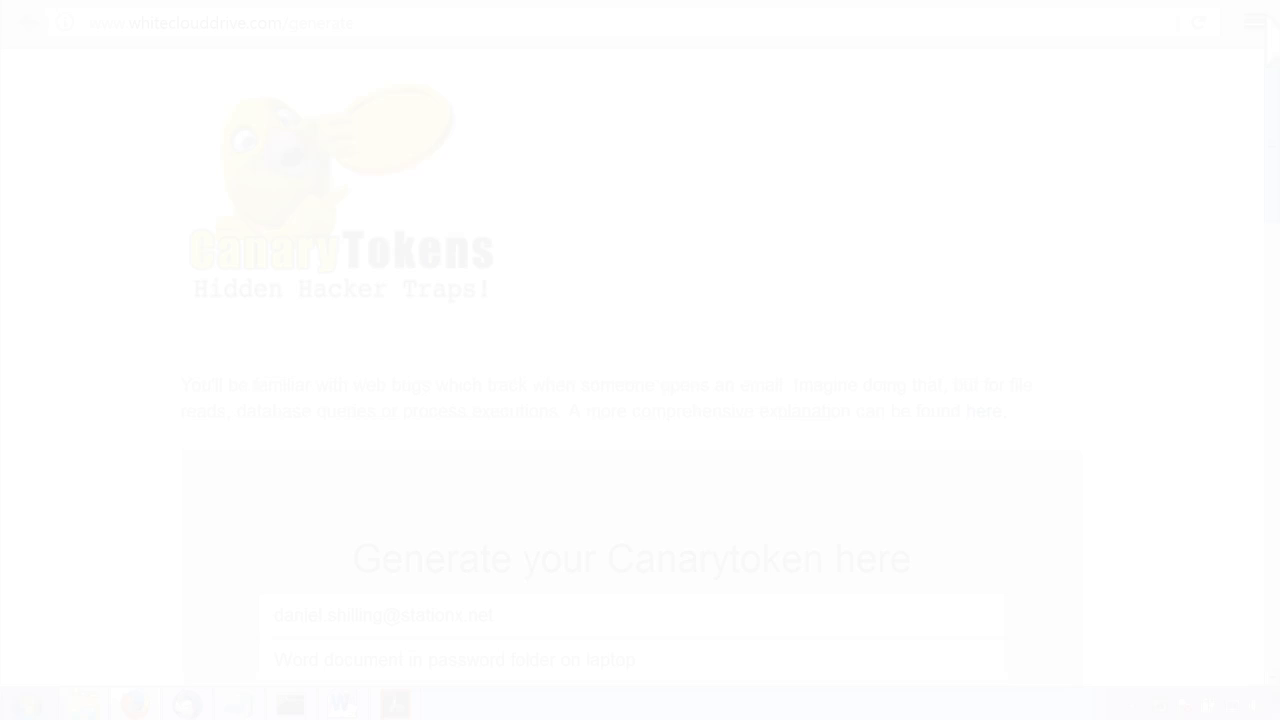
Replace the comment in the Canarytoken generator form with "Fake email of passwords number 1"
{"action": "scroll", "coordinate": [1206, 223], "scroll_direction": "down", "scroll_amount": 5}
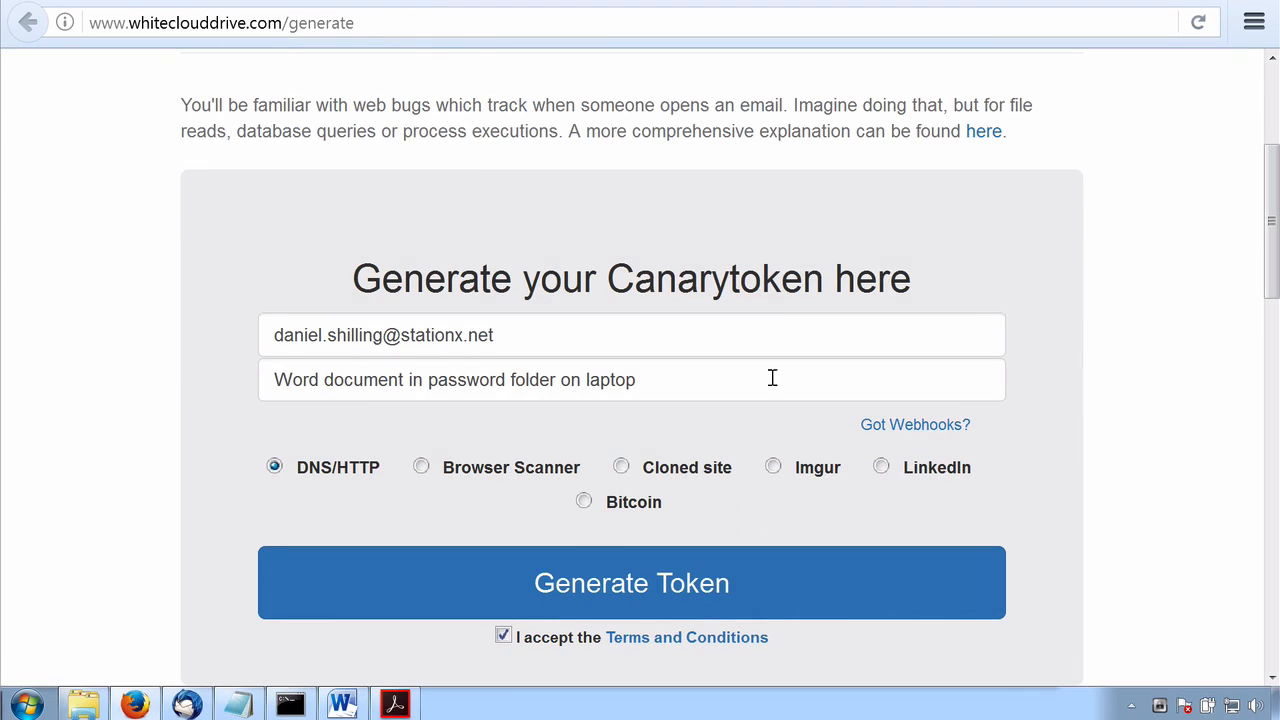
{"action": "left_click_drag", "start_coordinate": [665, 386], "coordinate": [263, 370]}
{"action": "type", "text": "Fake email of passwords number 1"}
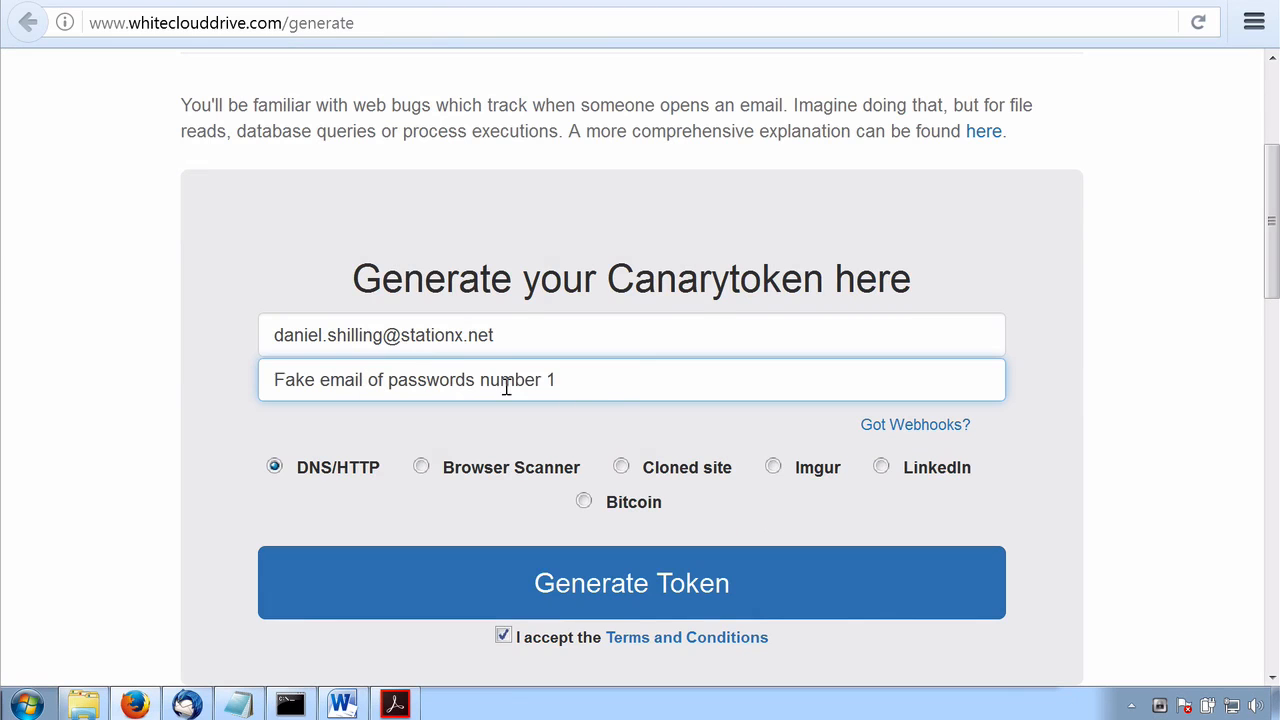
{"action": "key", "text": "Return"}
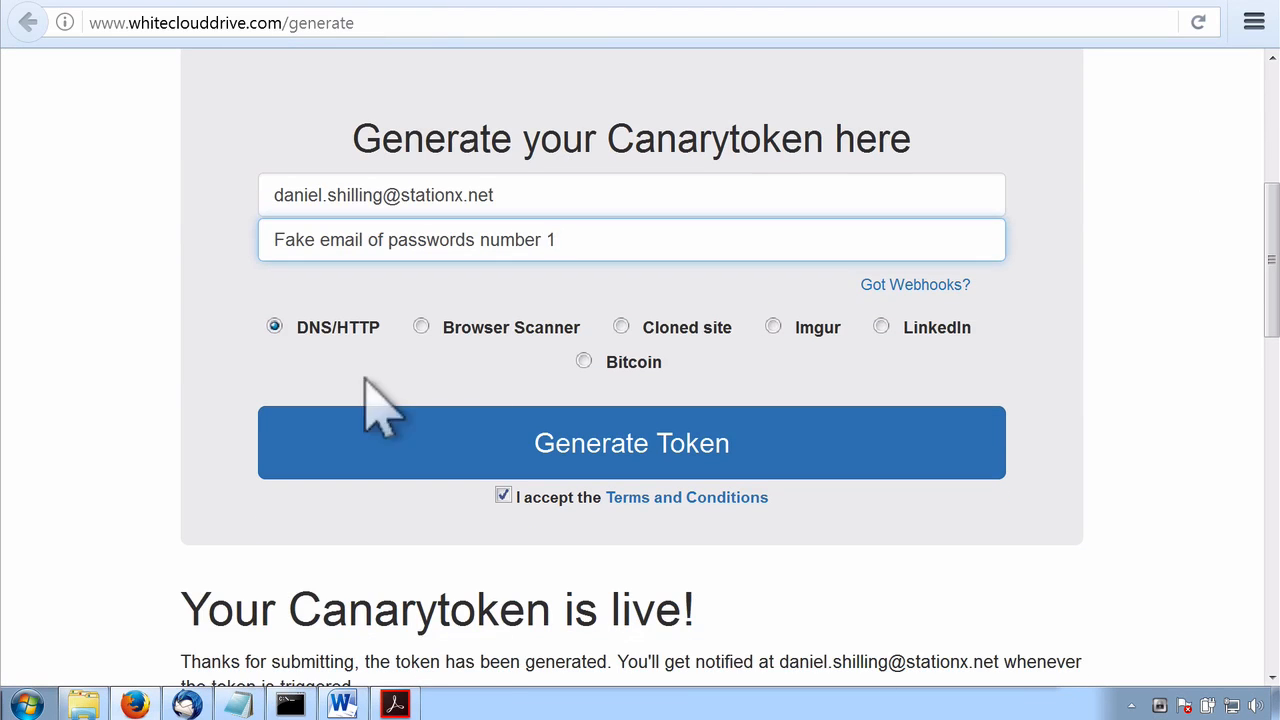
Choose the Browser Scanner token type and generate the token
{"action": "left_click", "coordinate": [421, 327]}
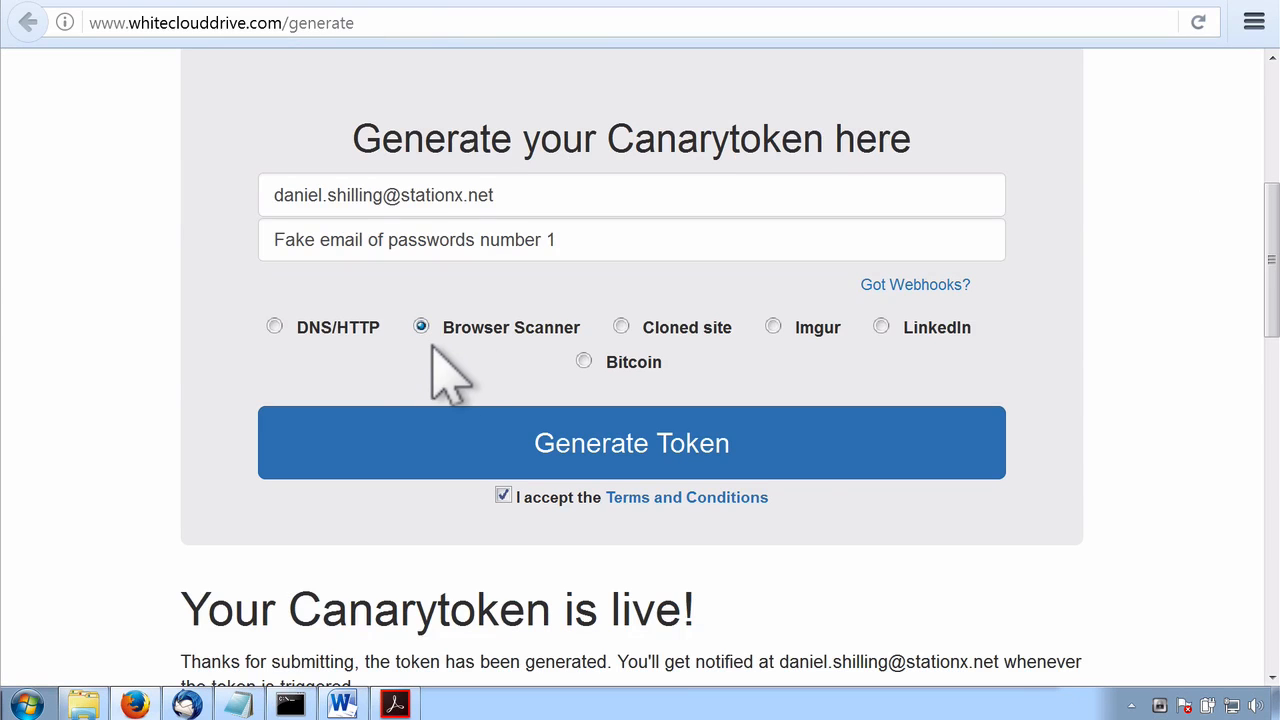
{"action": "left_click", "coordinate": [482, 450]}
{"action": "scroll", "coordinate": [1165, 380], "scroll_direction": "down", "scroll_amount": 1}
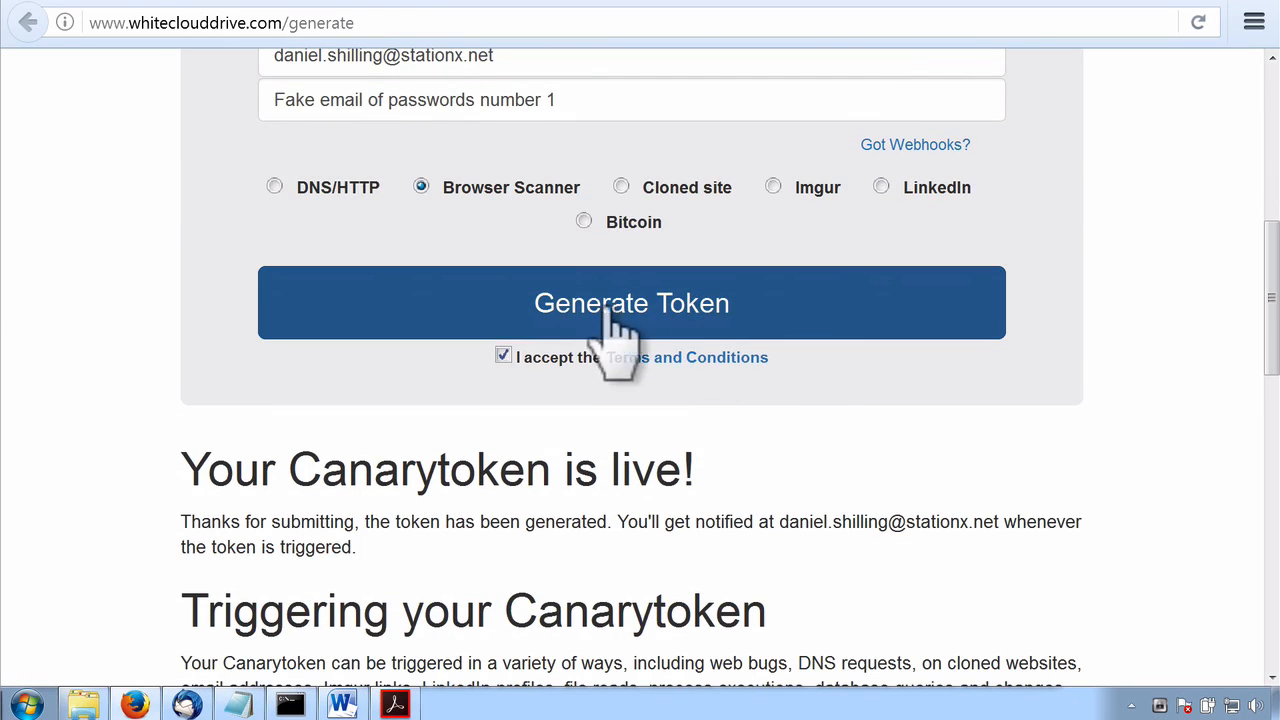
Expand the Web bugs option for the generated token and select its whole unique URL
{"action": "scroll", "coordinate": [1085, 250], "scroll_direction": "down", "scroll_amount": 1}
{"action": "scroll", "coordinate": [1100, 270], "scroll_direction": "down", "scroll_amount": 9}
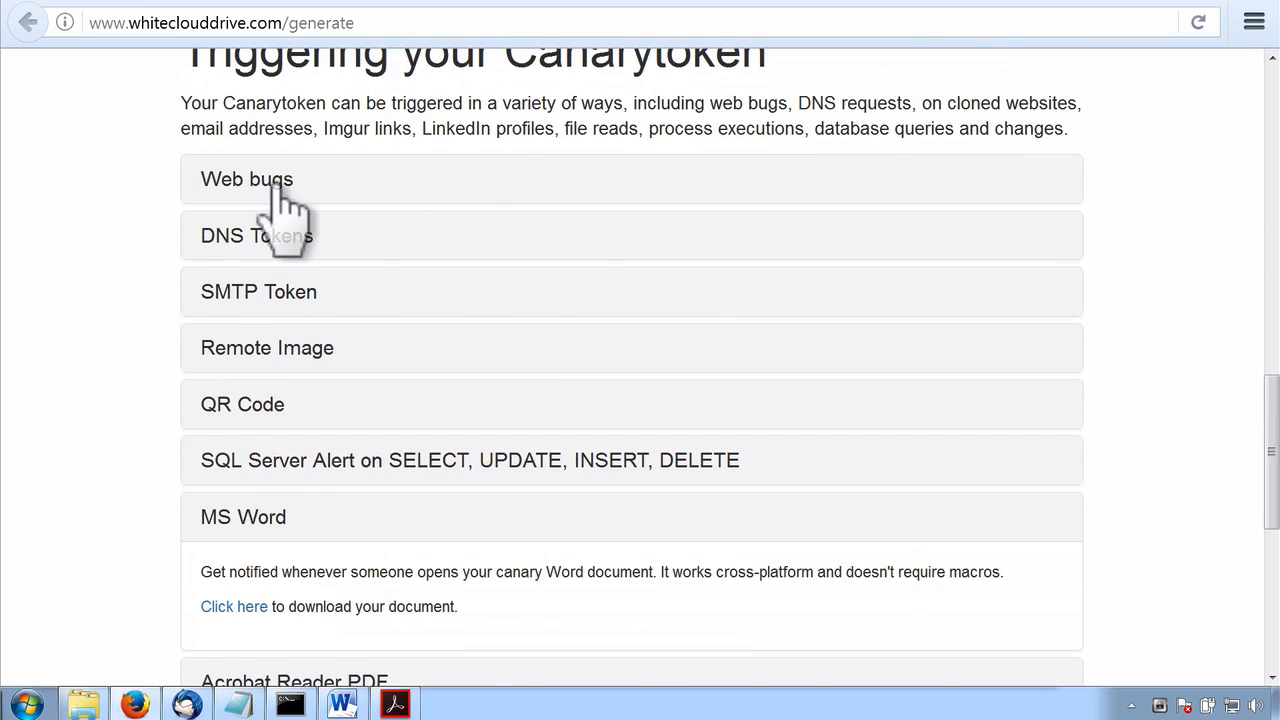
{"action": "left_click", "coordinate": [283, 190]}
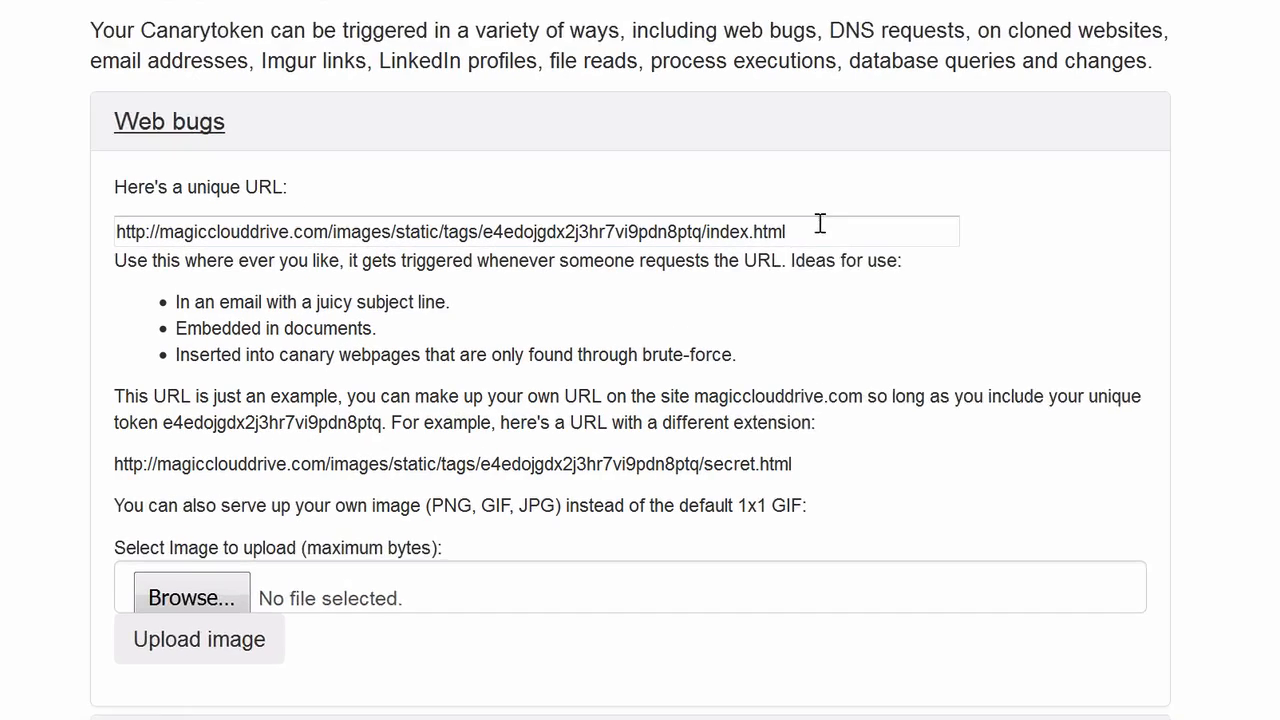
{"action": "left_click", "coordinate": [799, 264]}
{"action": "left_click_drag", "start_coordinate": [865, 197], "coordinate": [51, 243]}
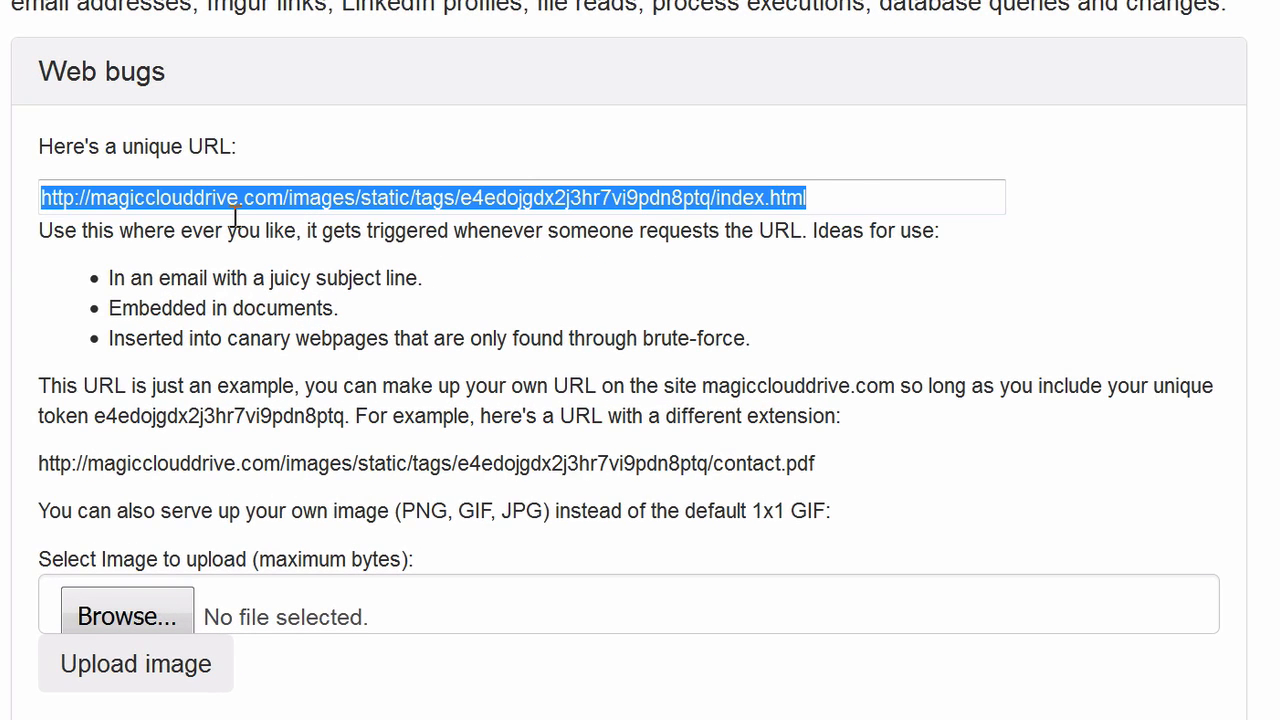
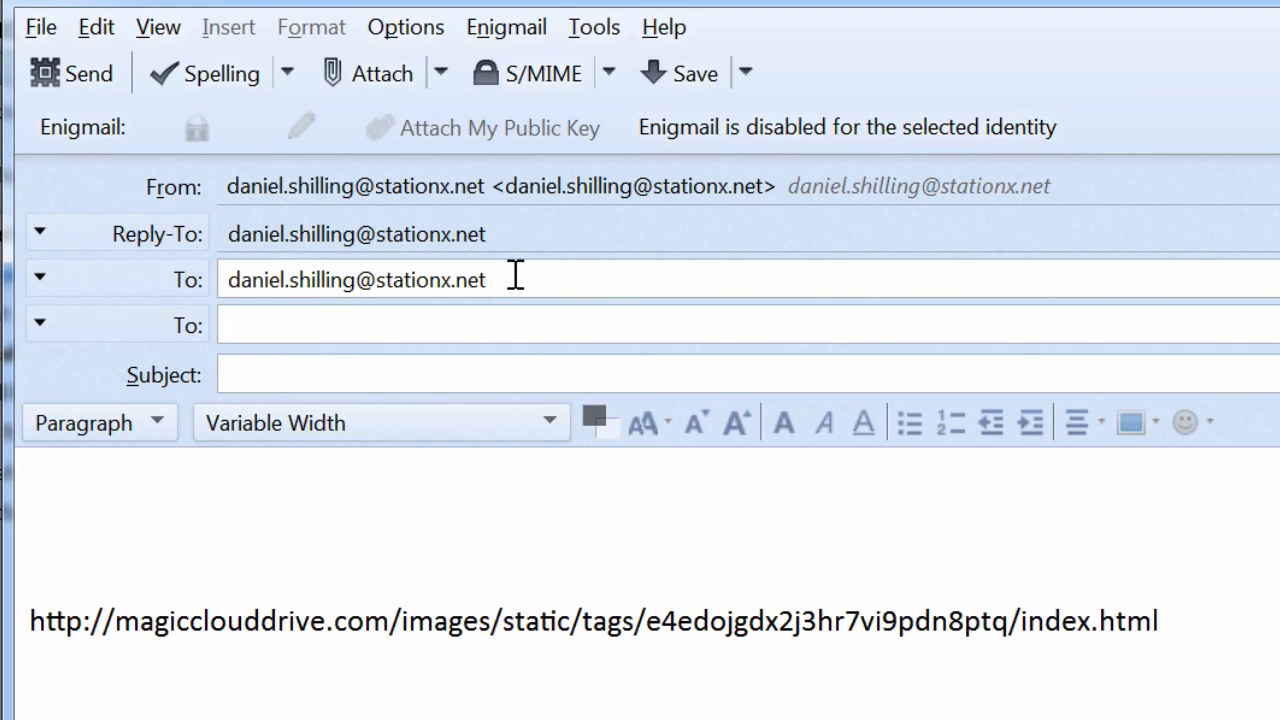
Activate the empty subject line of the draft email containing the web bug URL for text entry
{"action": "left_click", "coordinate": [314, 364]}
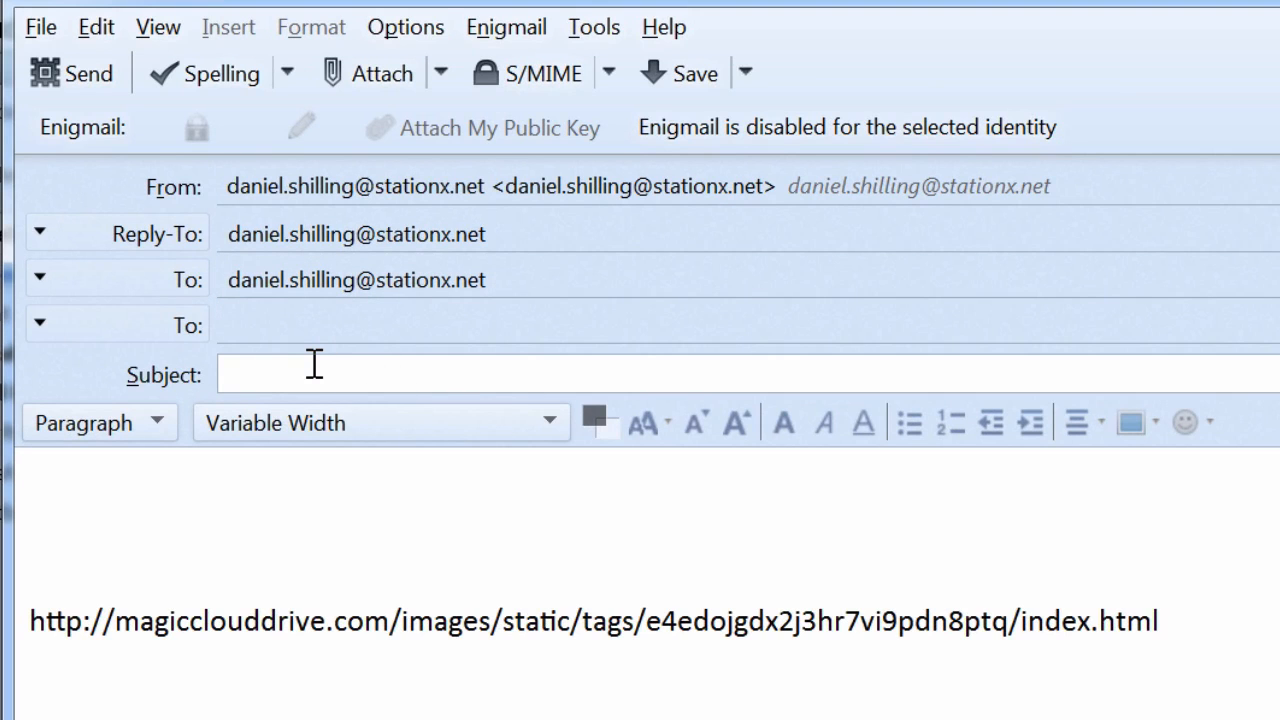
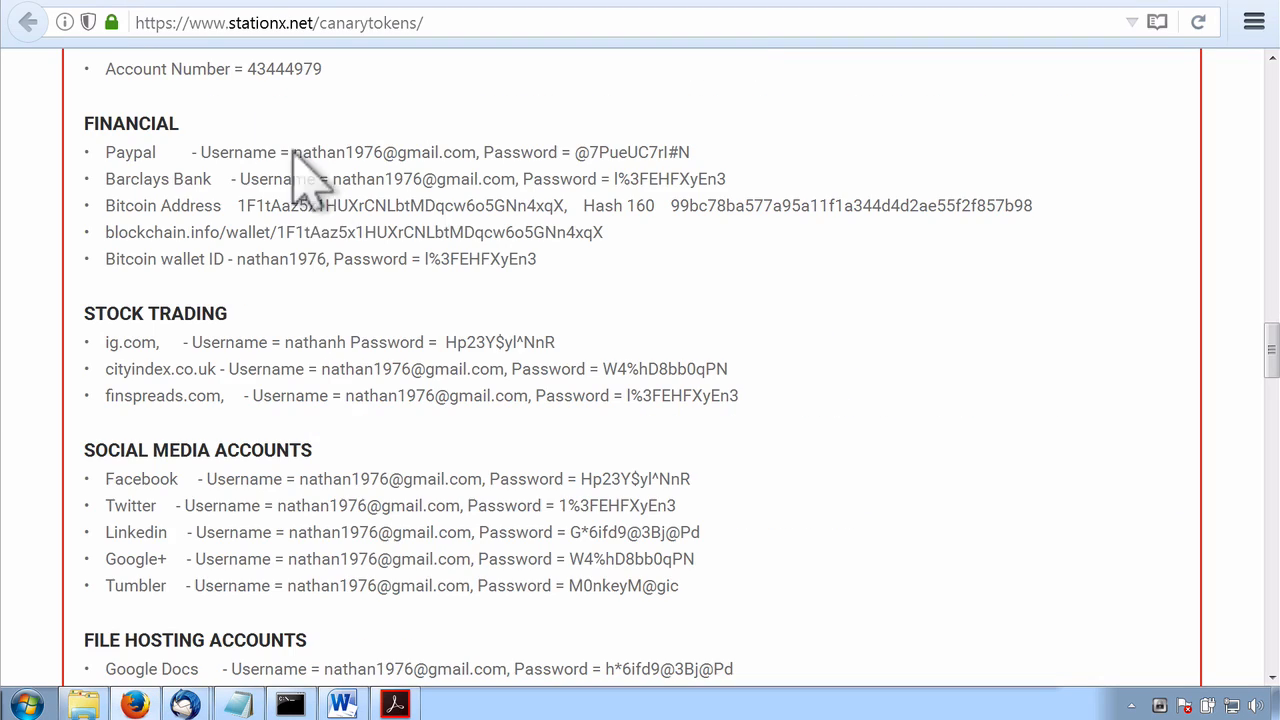
Copy the entire fake passwords example from the web page and paste it after the web bug URL in the Thunderbird draft
{"action": "scroll", "coordinate": [405, 270], "scroll_direction": "down", "scroll_amount": 5}
{"action": "scroll", "coordinate": [415, 303], "scroll_direction": "down", "scroll_amount": 10}
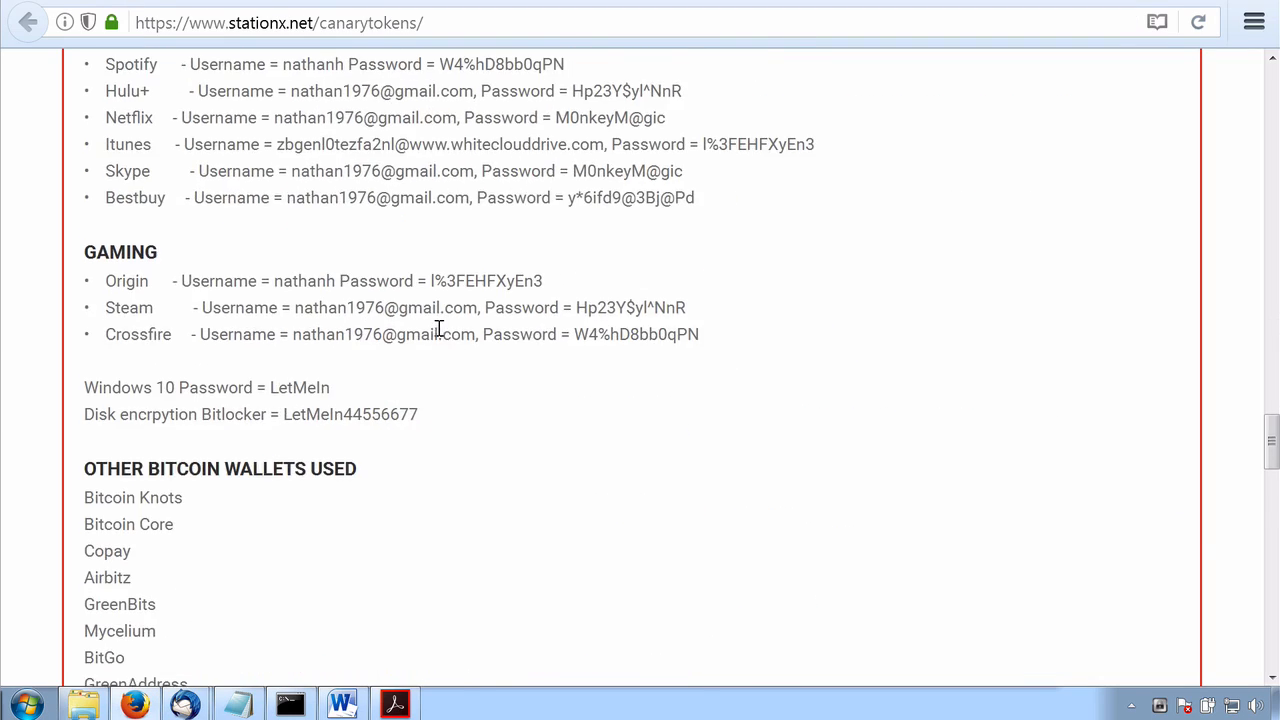
{"action": "left_click_drag", "start_coordinate": [170, 329], "coordinate": [86, 196]}
{"action": "left_click", "coordinate": [186, 704]}
{"action": "left_click", "coordinate": [290, 605]}
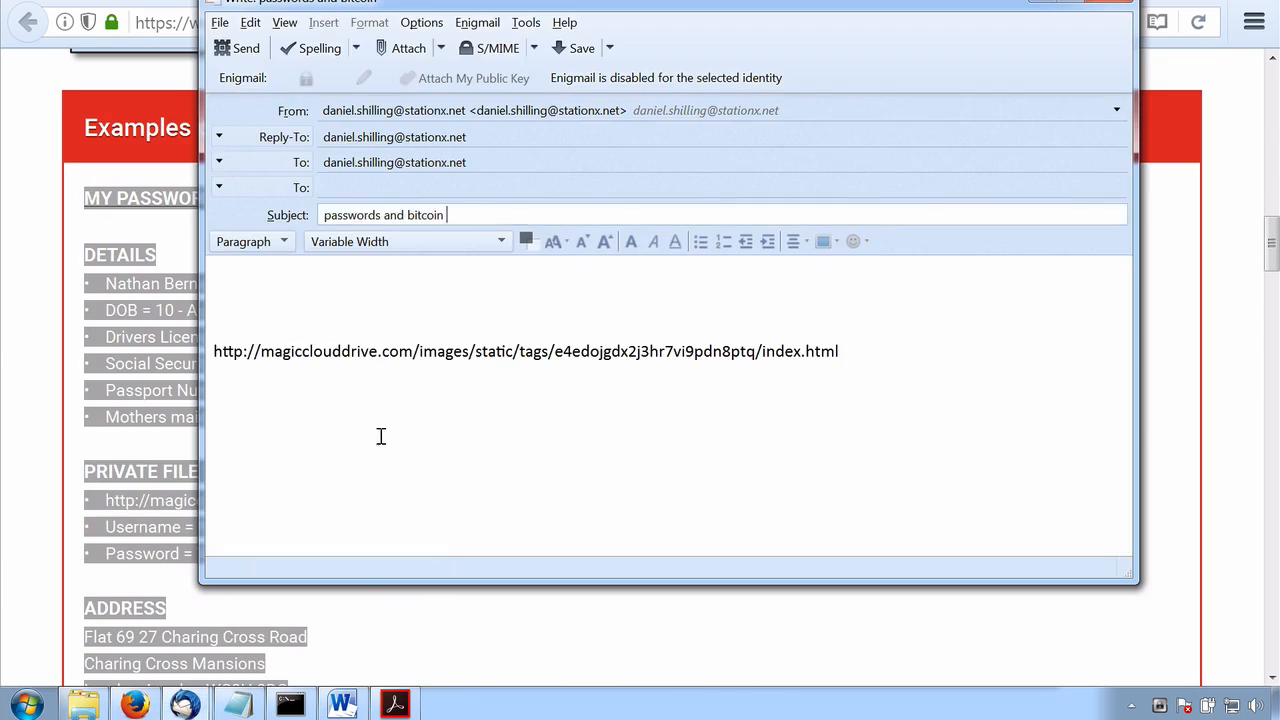
{"action": "left_click", "coordinate": [846, 357]}
{"action": "key", "text": "ctrl+v"}
Remove the standalone web bug URL above the pasted passwords list in the email body
{"action": "left_click", "coordinate": [1122, 543]}
{"action": "left_click_drag", "start_coordinate": [1124, 514], "coordinate": [1124, 255]}
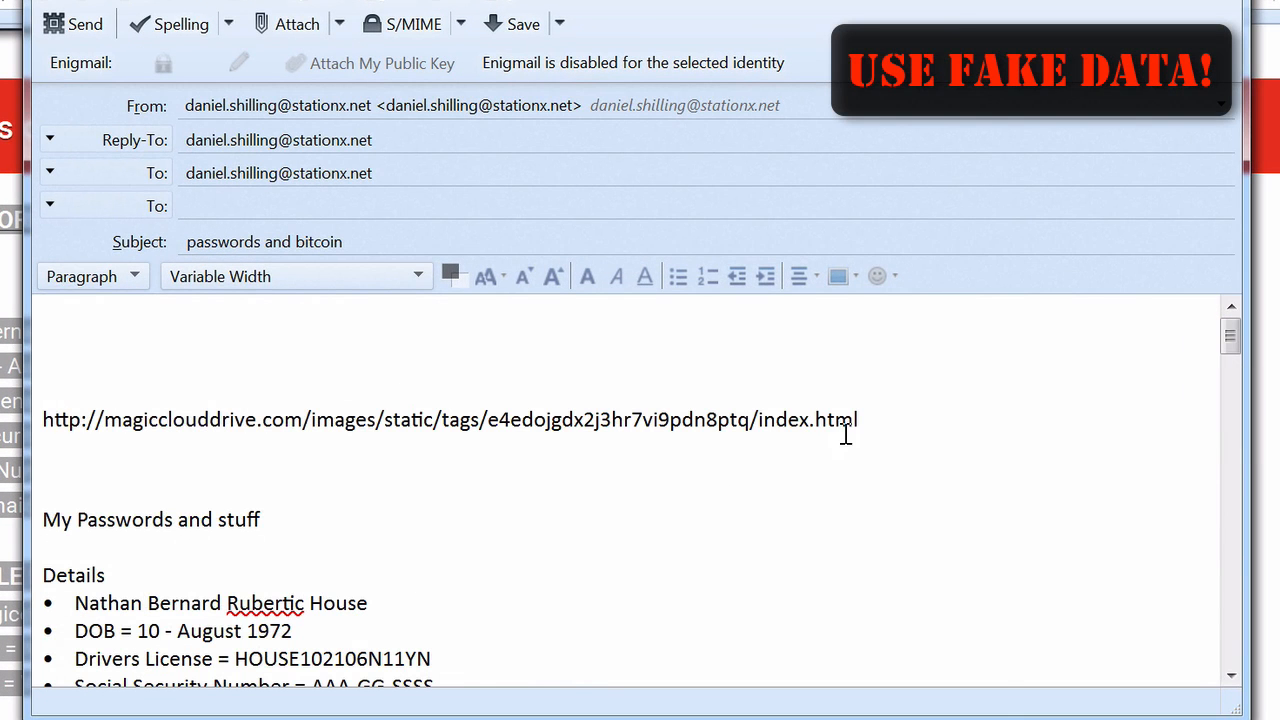
{"action": "left_click_drag", "start_coordinate": [856, 420], "coordinate": [42, 422]}
{"action": "key", "text": "Delete"}
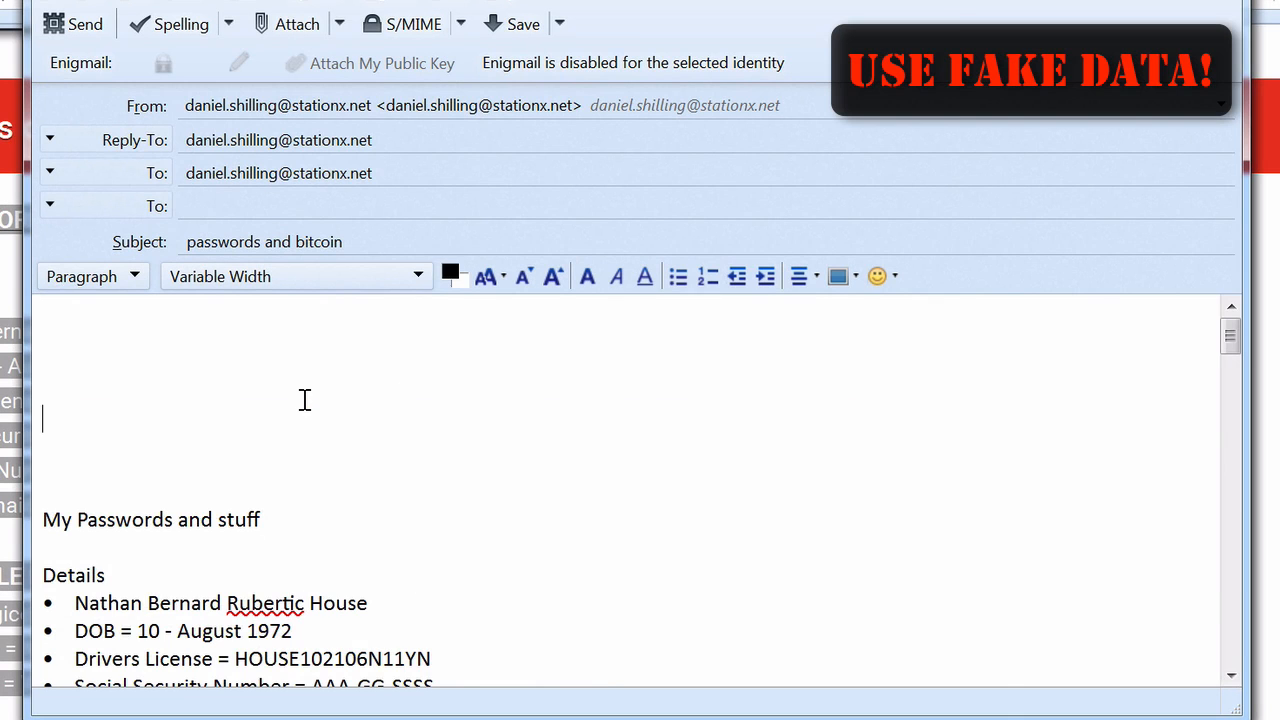
Delete the blank lines above the "My Passwords and stuff" heading so it starts the email body, keeping its initial M
{"action": "key", "text": "Delete"}
{"action": "key", "text": "Delete"}
{"action": "key", "text": "Delete"}
{"action": "key", "text": "Delete"}
{"action": "key", "text": "Delete"}
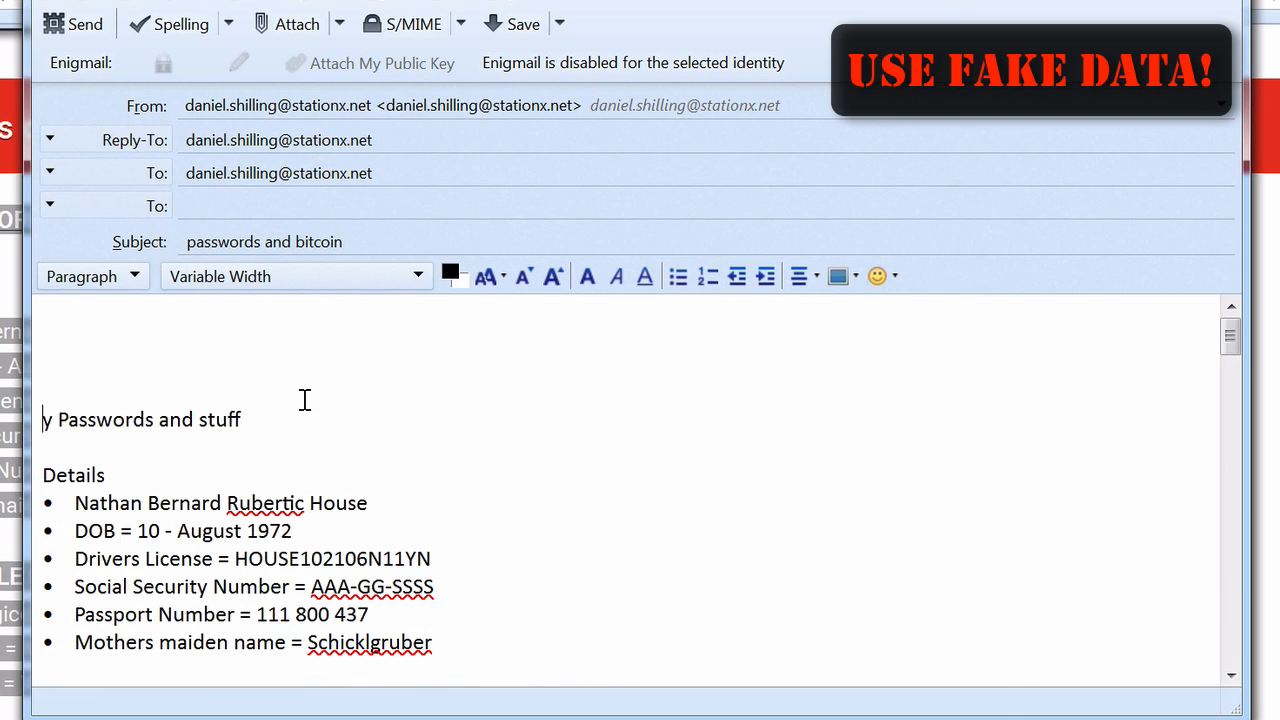
{"action": "type", "text": "M"}
{"action": "key", "text": "Up"}
{"action": "key", "text": "Delete"}
{"action": "key", "text": "Delete"}
{"action": "key", "text": "Delete"}
{"action": "key", "text": "Delete"}
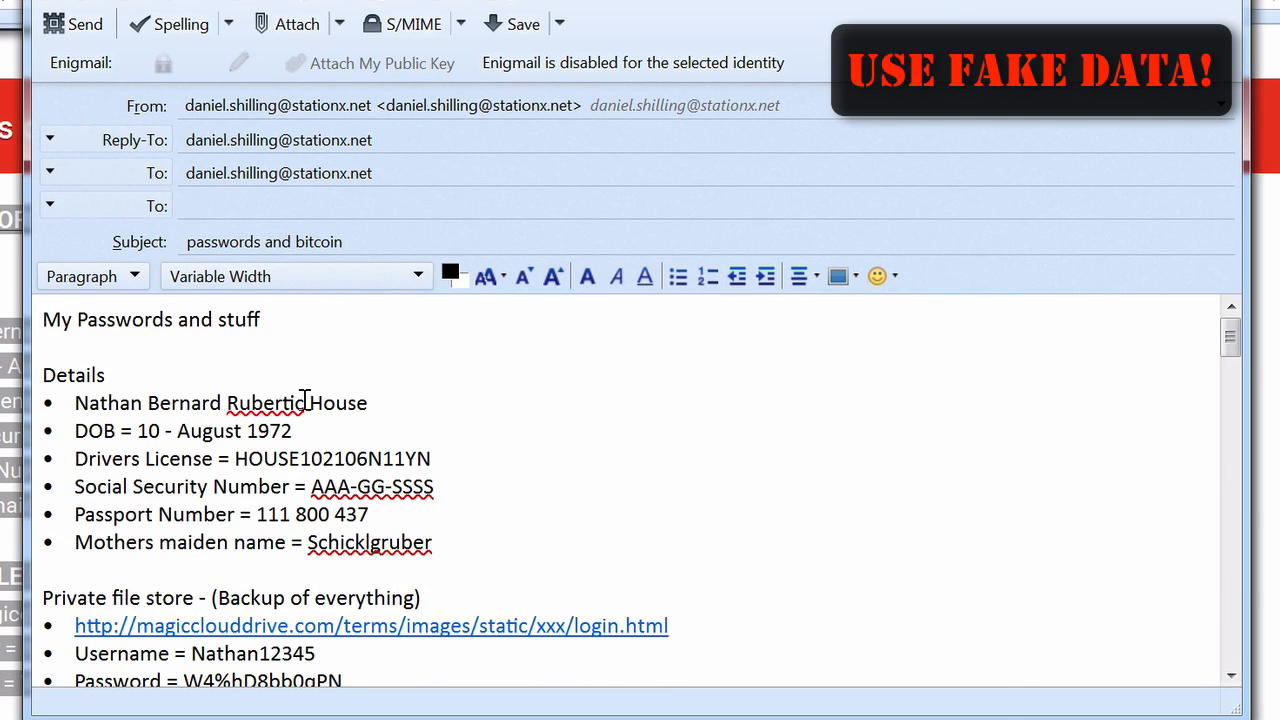
Select the placeholder login.html link under "Private file store - (Backup of everything)" in the email body
{"action": "scroll", "coordinate": [821, 497], "scroll_direction": "down", "scroll_amount": 2}
{"action": "left_click_drag", "start_coordinate": [691, 458], "coordinate": [74, 458]}
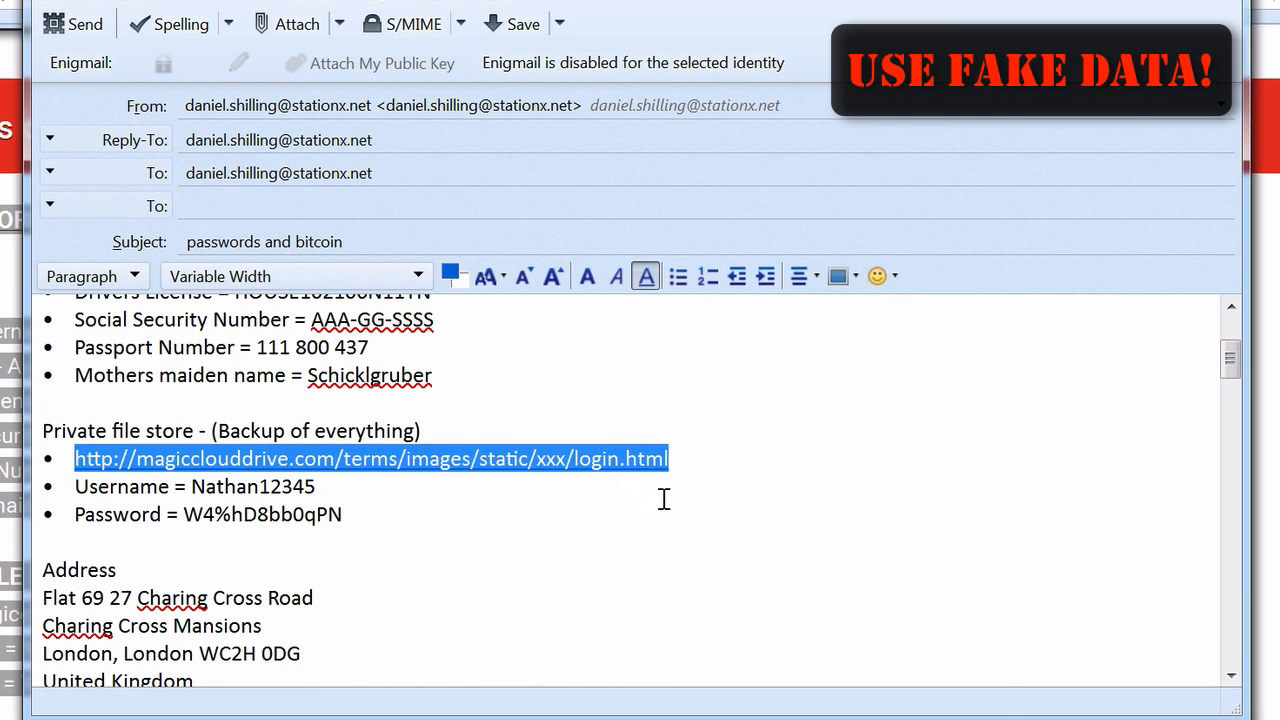
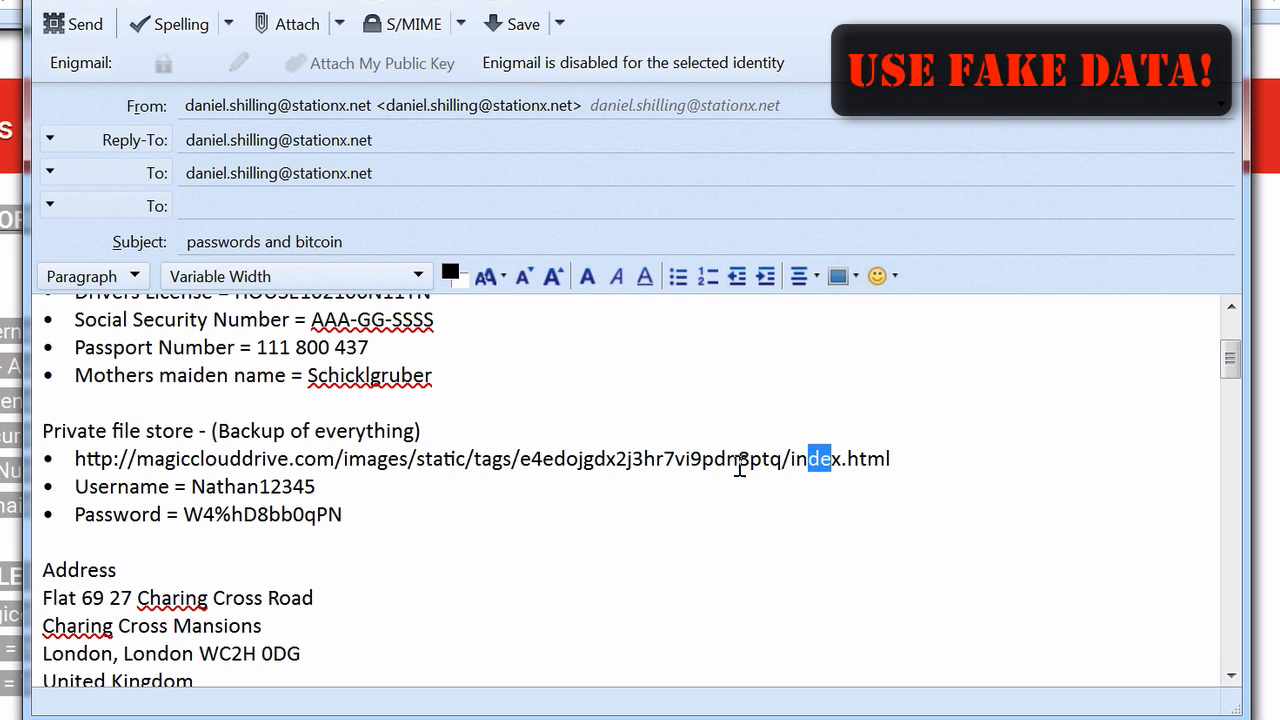
Replace the page name at the end of the private file store URL with login.html, keeping the token part intact
{"action": "left_click_drag", "start_coordinate": [781, 460], "coordinate": [521, 460]}
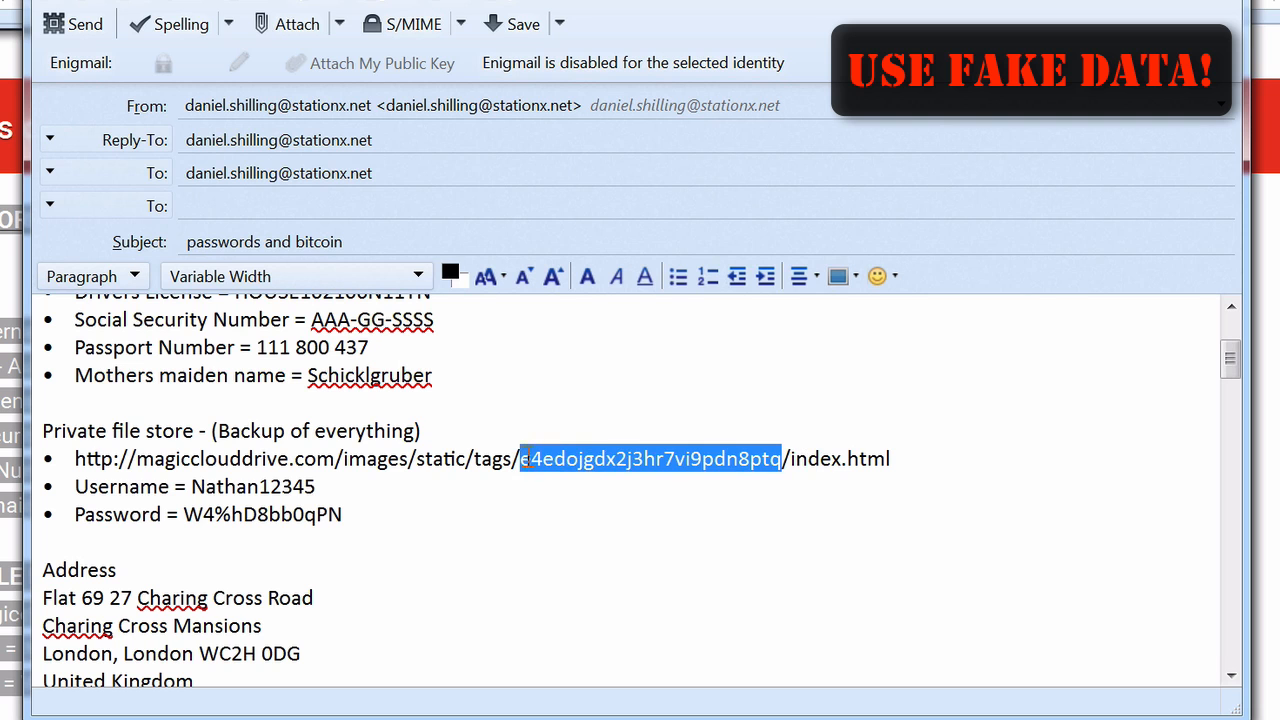
{"action": "left_click_drag", "start_coordinate": [925, 455], "coordinate": [806, 458]}
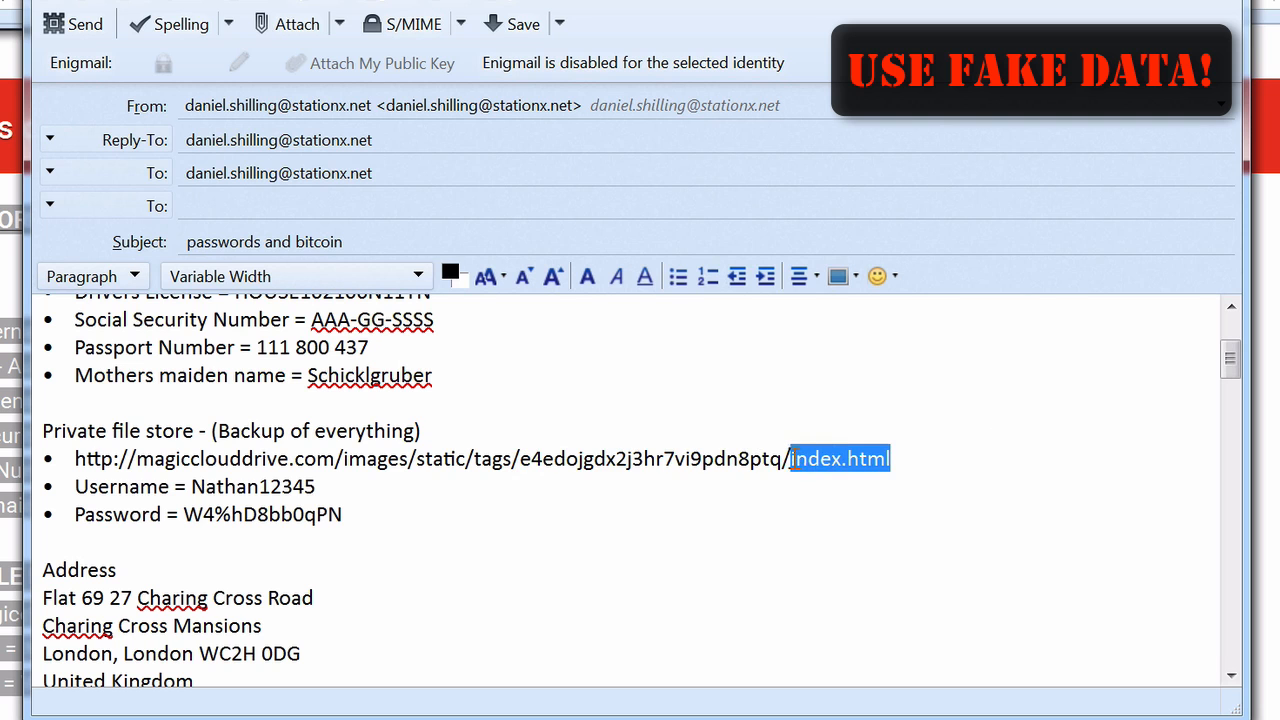
{"action": "type", "text": "in"}
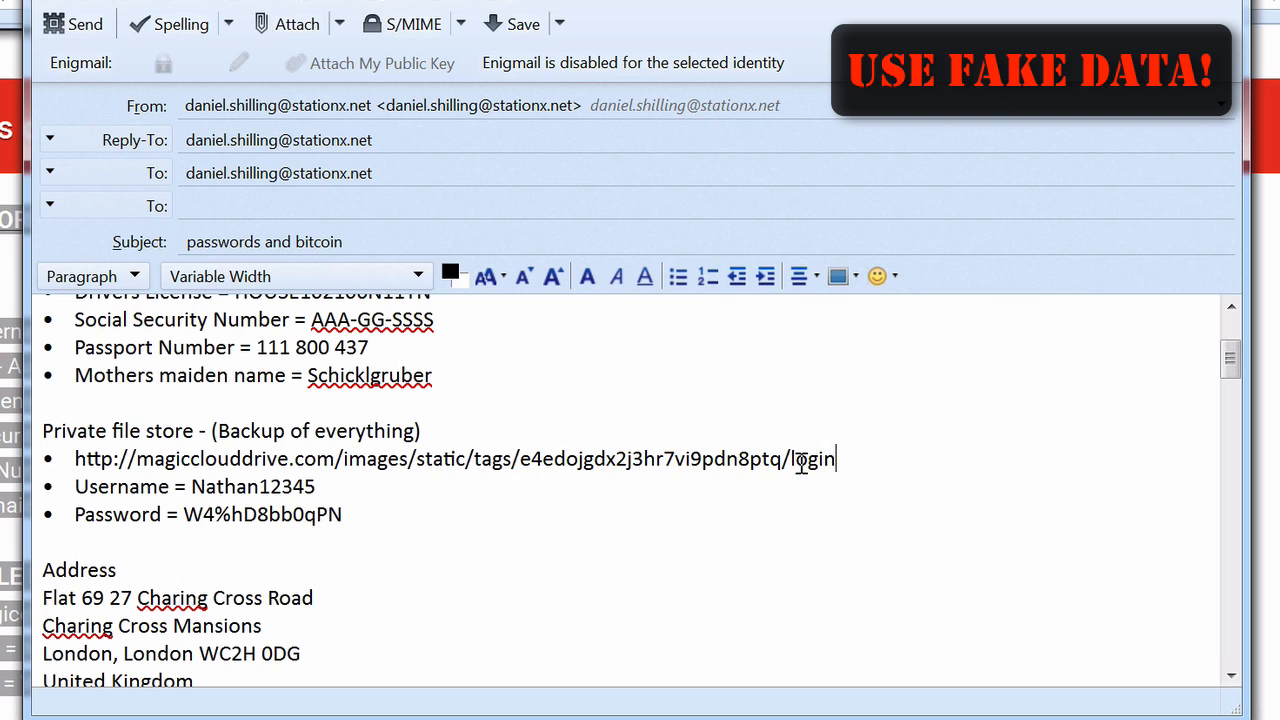
{"action": "type", "text": ".html"}
{"action": "left_click_drag", "start_coordinate": [350, 515], "coordinate": [38, 462]}
{"action": "left_click", "coordinate": [363, 505]}
Start inserting an image on the blank line below the "My Passwords and stuff" heading, with attaching the image to the message turned off
{"action": "scroll", "coordinate": [598, 455], "scroll_direction": "up", "scroll_amount": 2}
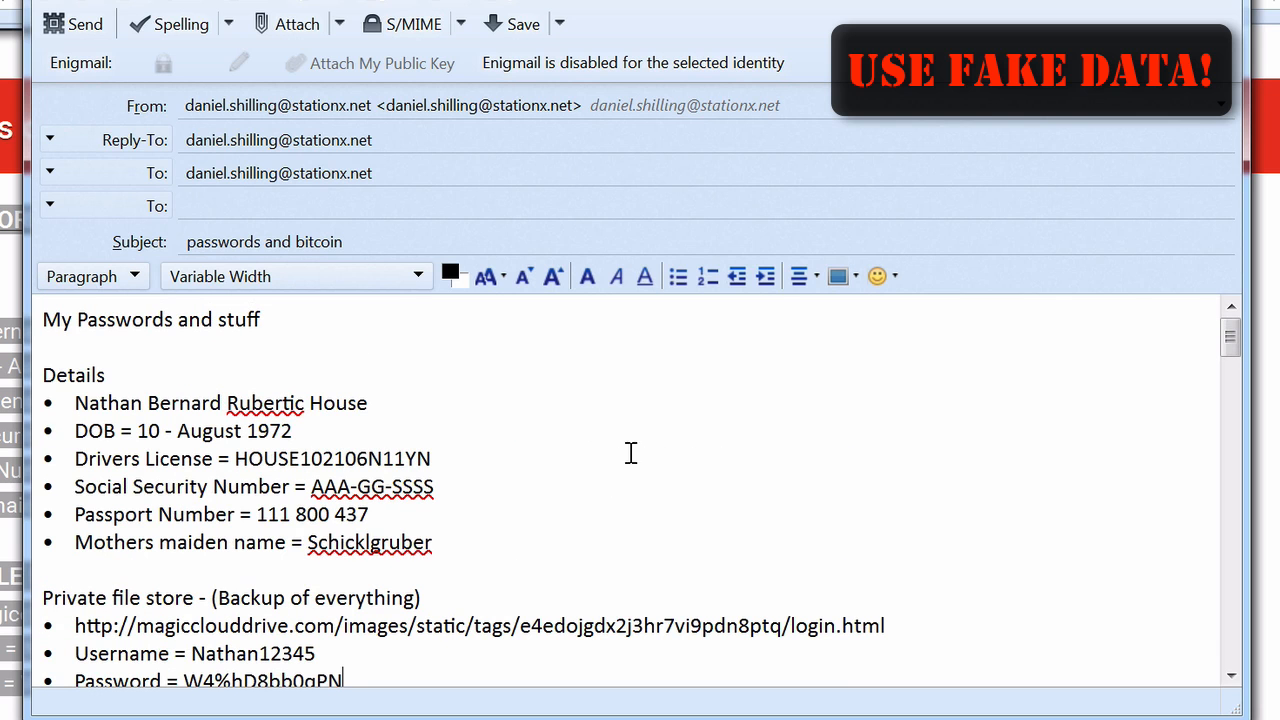
{"action": "left_click_drag", "start_coordinate": [792, 625], "coordinate": [63, 622]}
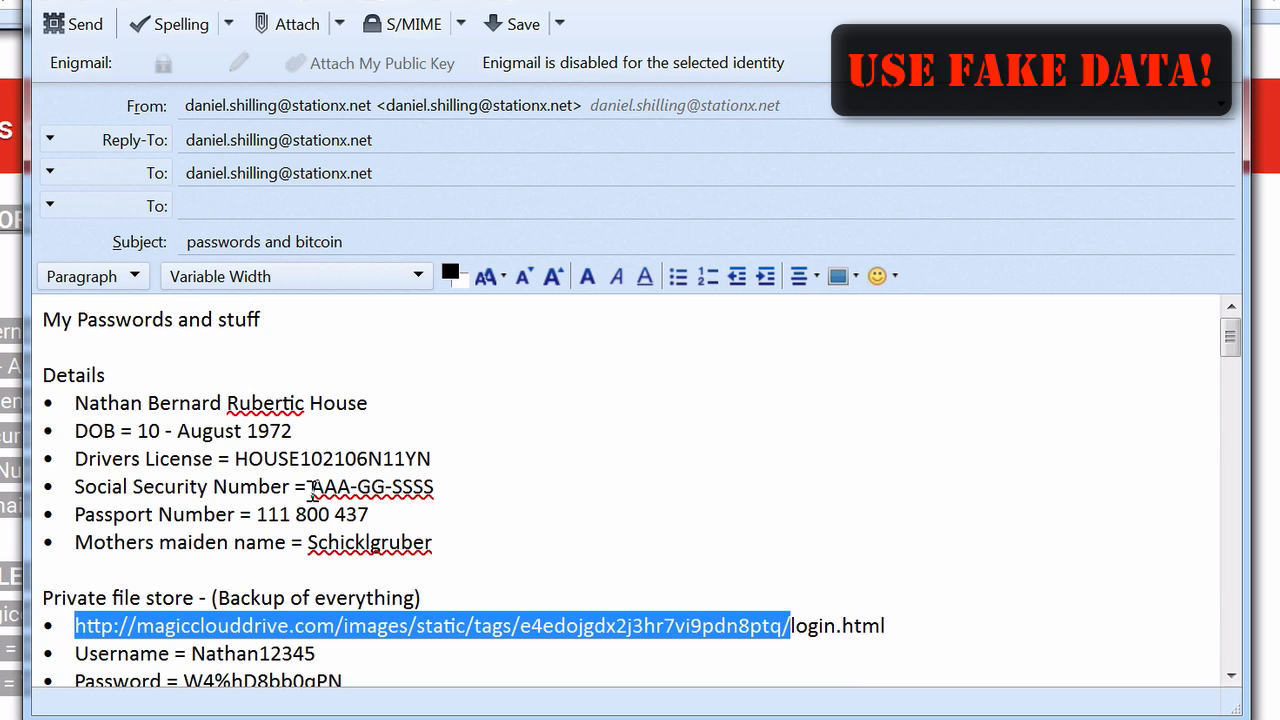
{"action": "left_click", "coordinate": [232, 343]}
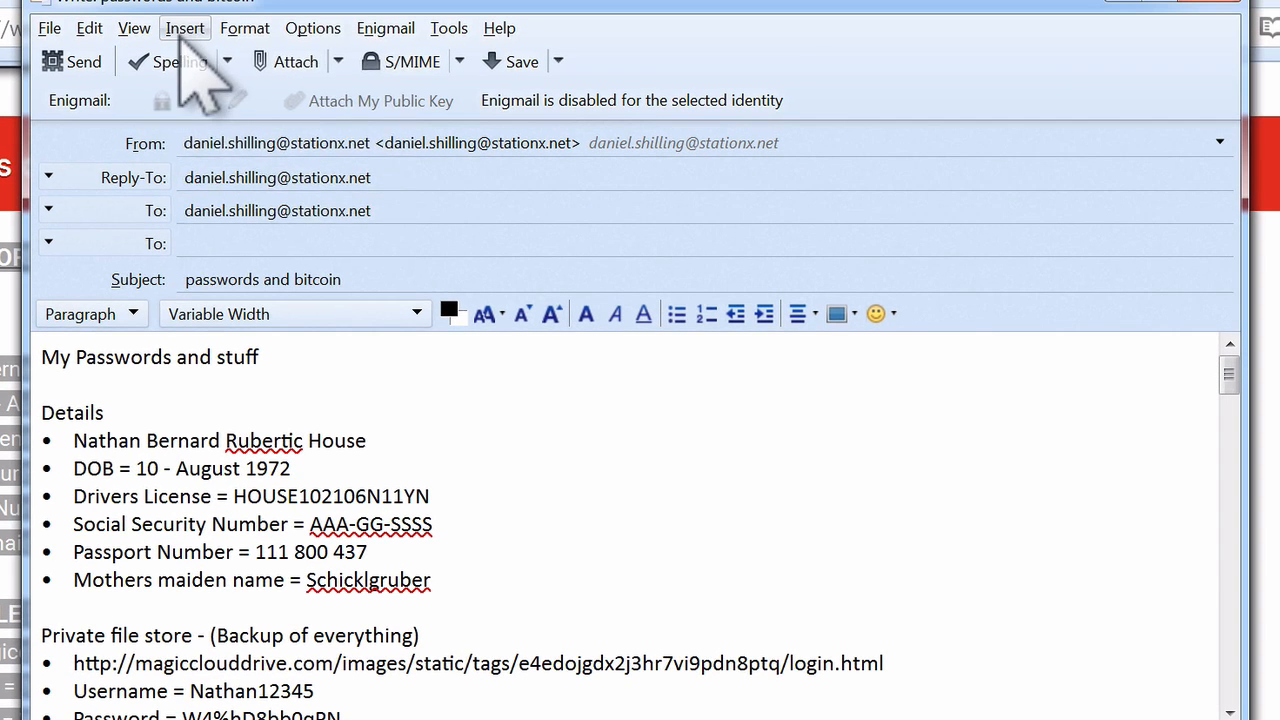
{"action": "left_click", "coordinate": [185, 28]}
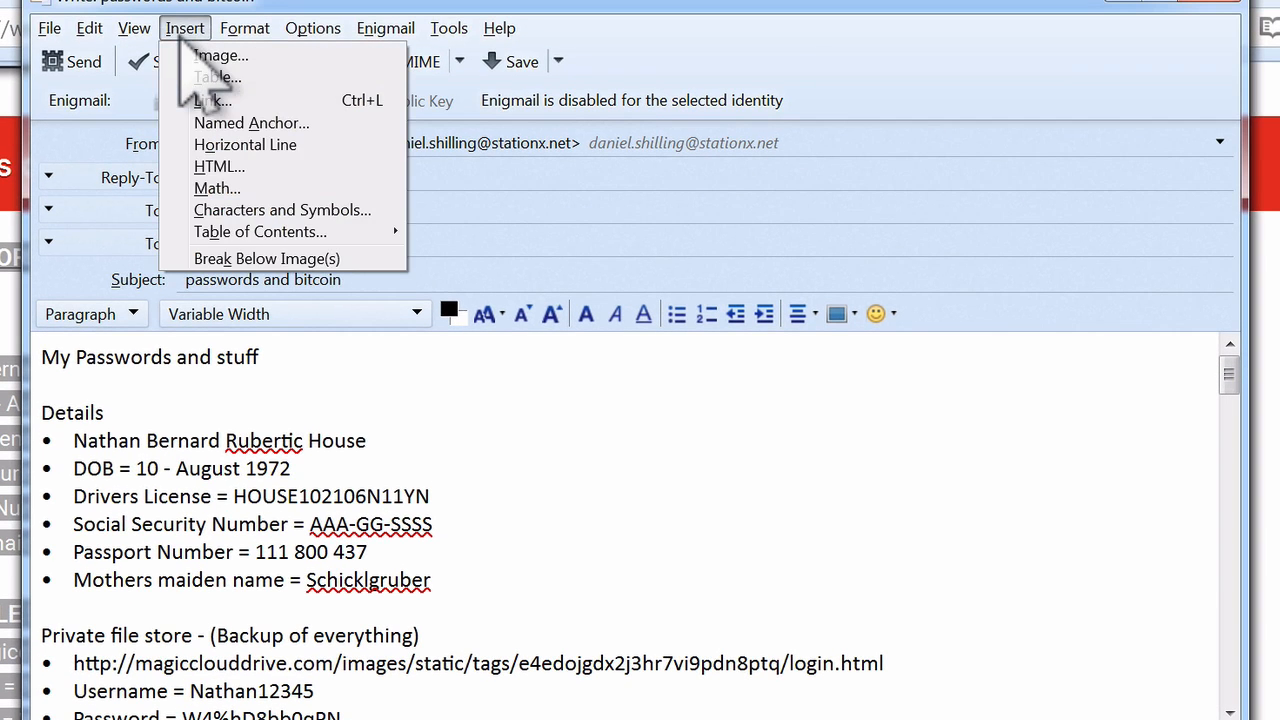
{"action": "left_click", "coordinate": [221, 56]}
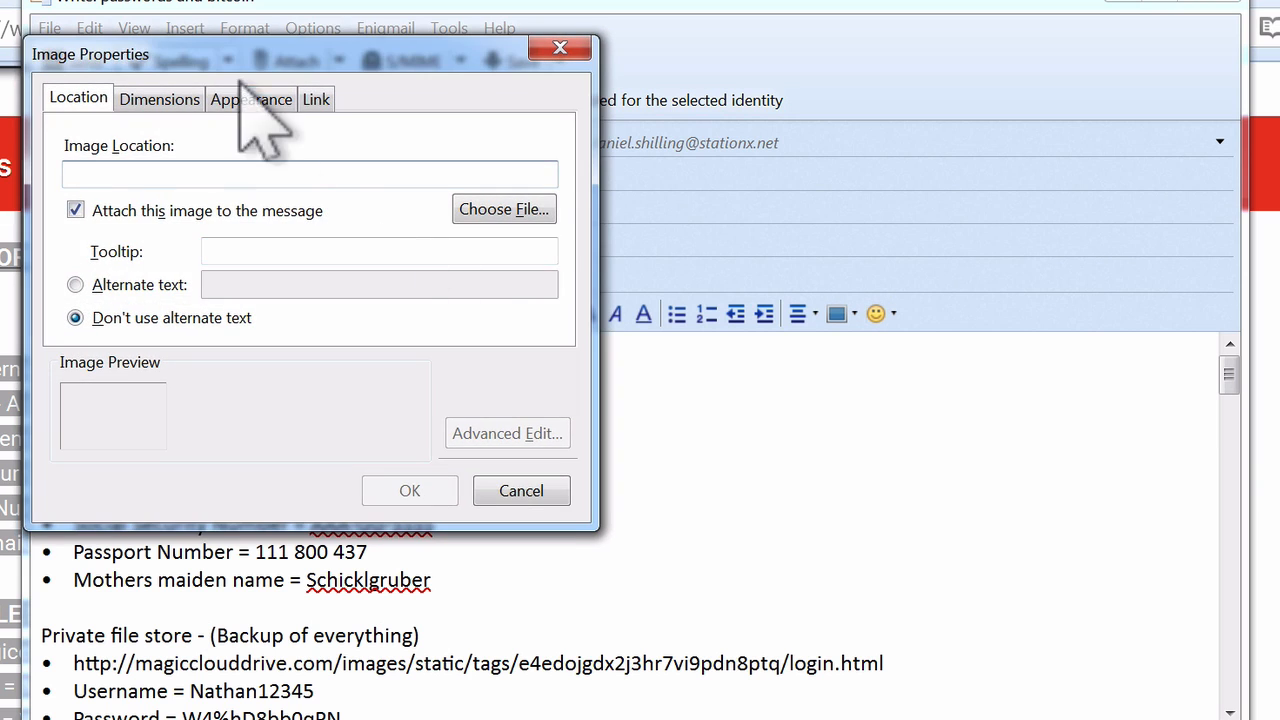
{"action": "left_click", "coordinate": [87, 213]}
{"action": "left_click", "coordinate": [140, 176]}
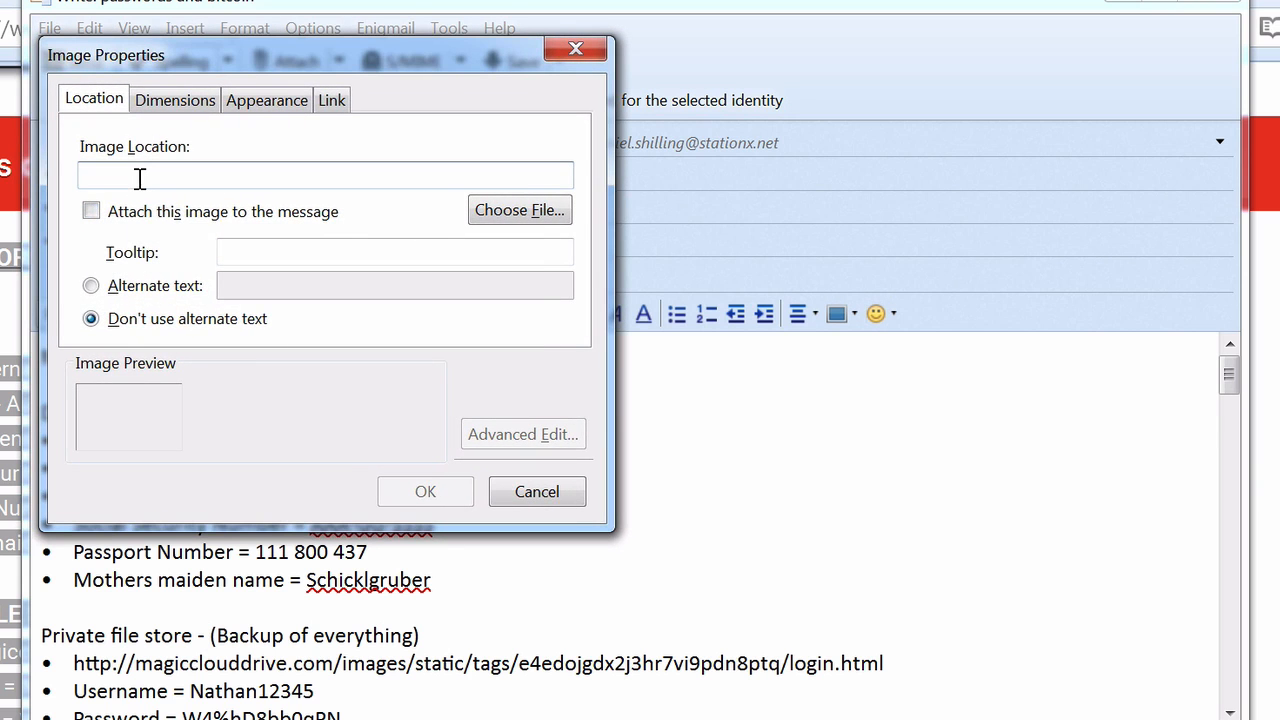
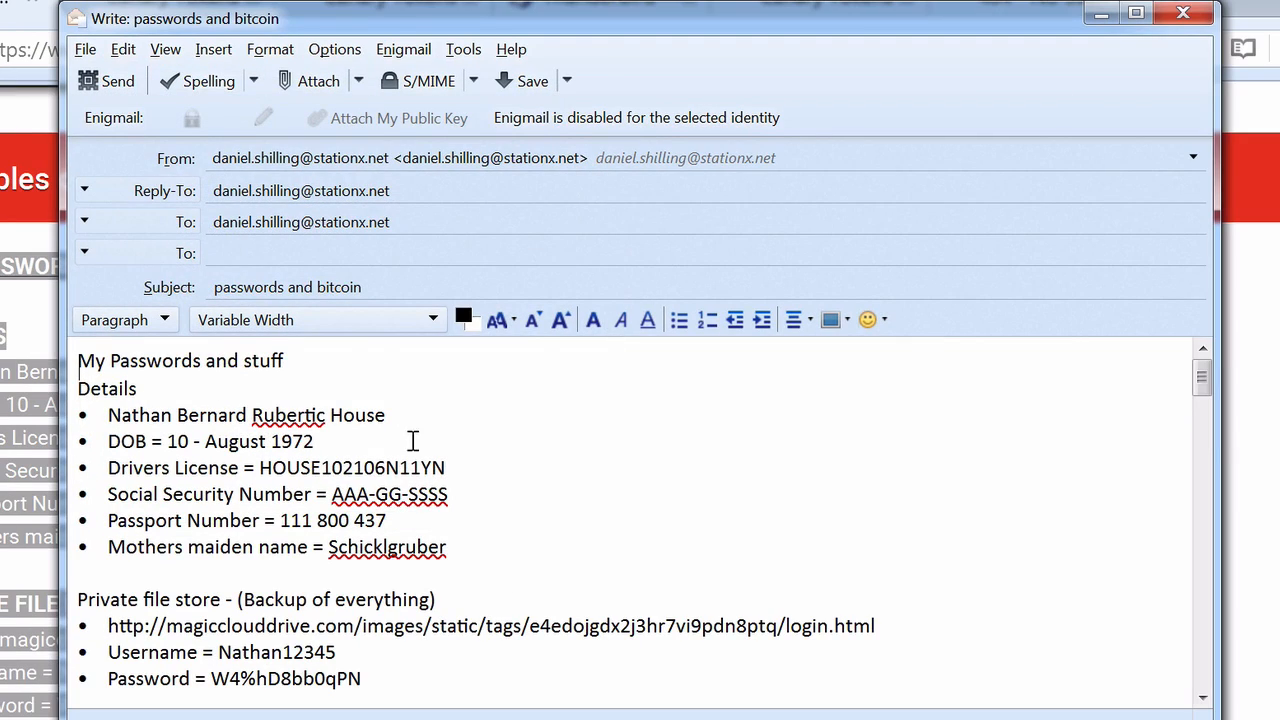
Send the "passwords and bitcoin" email and switch to the Thunderbird inbox
{"action": "left_click_drag", "start_coordinate": [1201, 376], "coordinate": [1188, 323]}
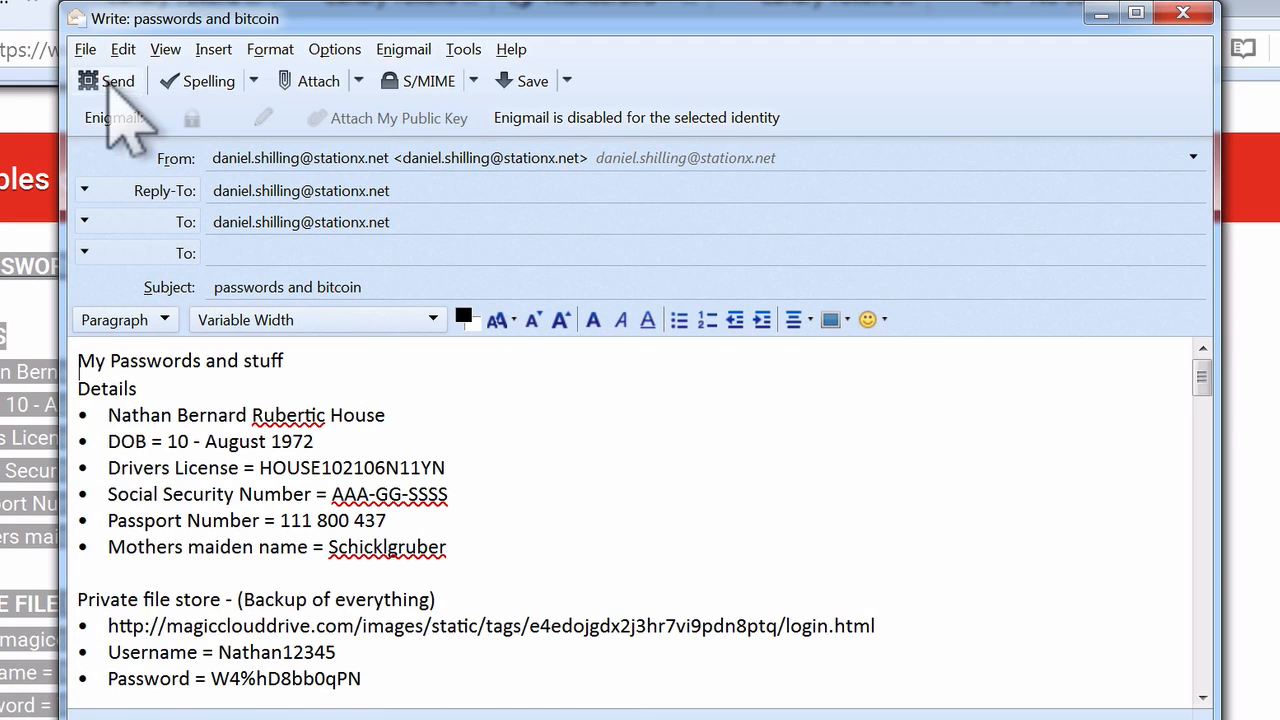
{"action": "left_click", "coordinate": [90, 80]}
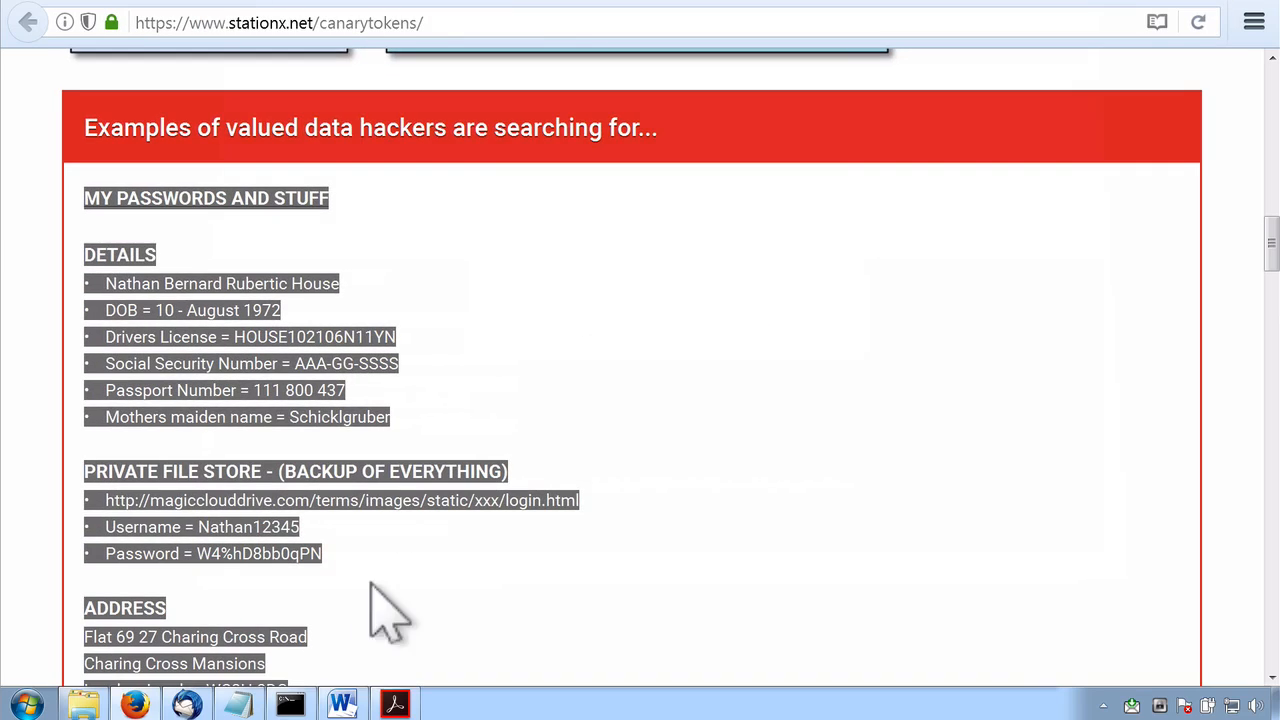
{"action": "left_click", "coordinate": [177, 704]}
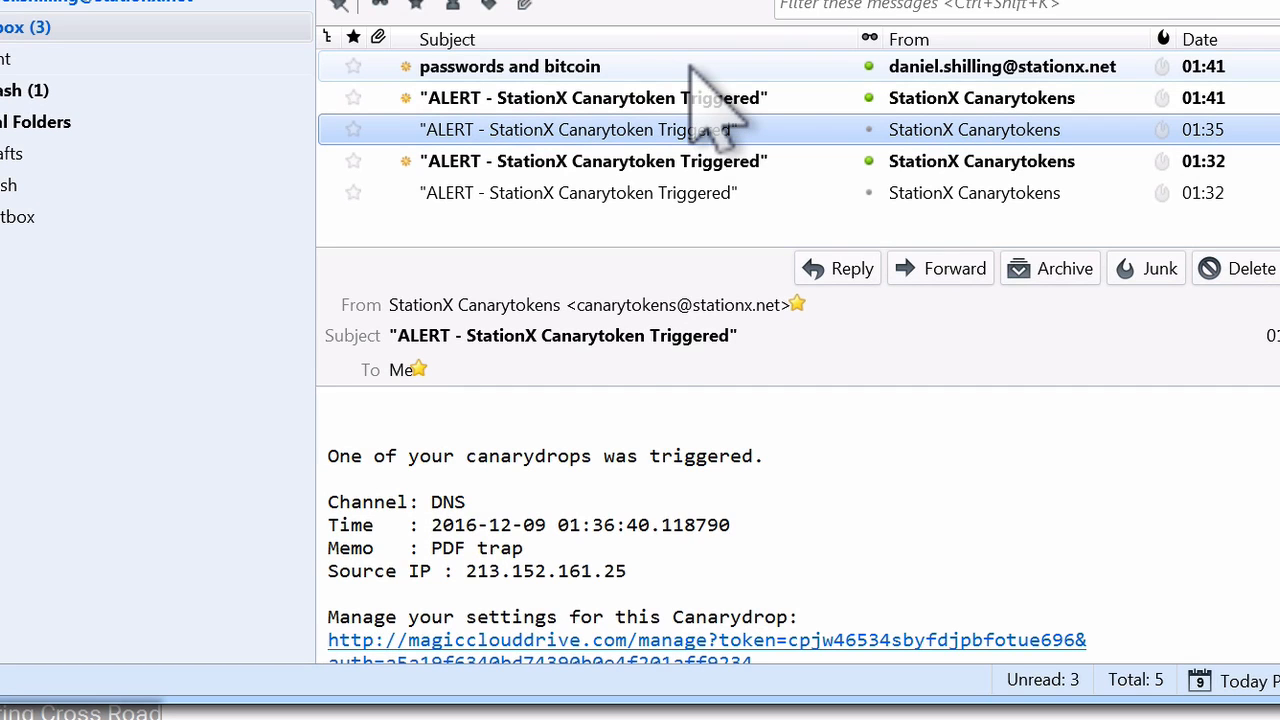
Filter the inbox messages for "paypal" and clear the filter again
{"action": "left_click", "coordinate": [866, 7]}
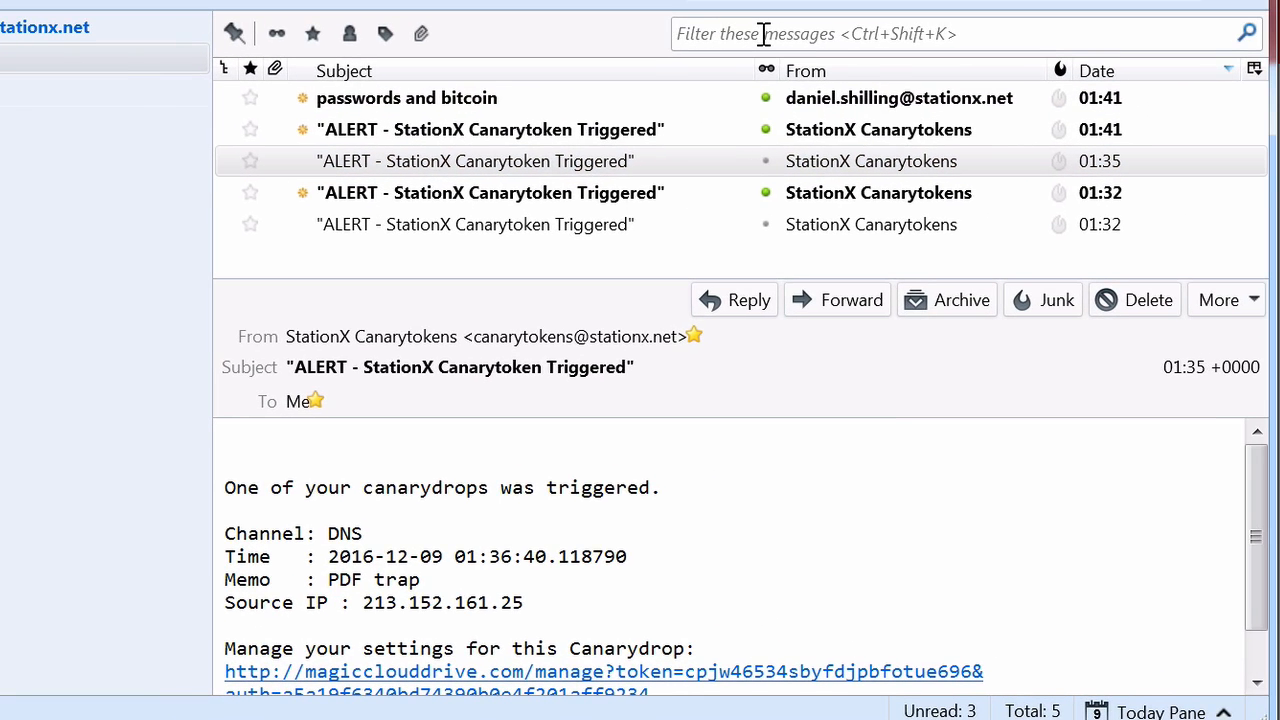
{"action": "type", "text": "paypal"}
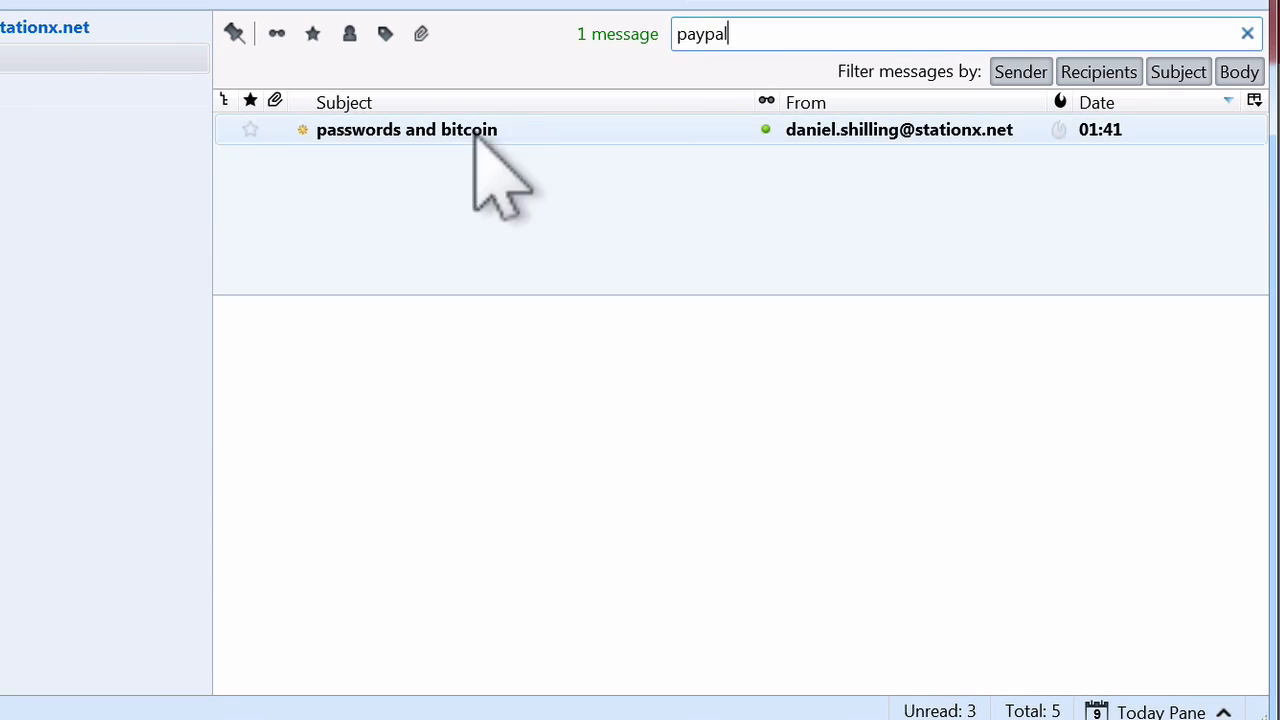
{"action": "left_click_drag", "start_coordinate": [757, 34], "coordinate": [577, 27]}
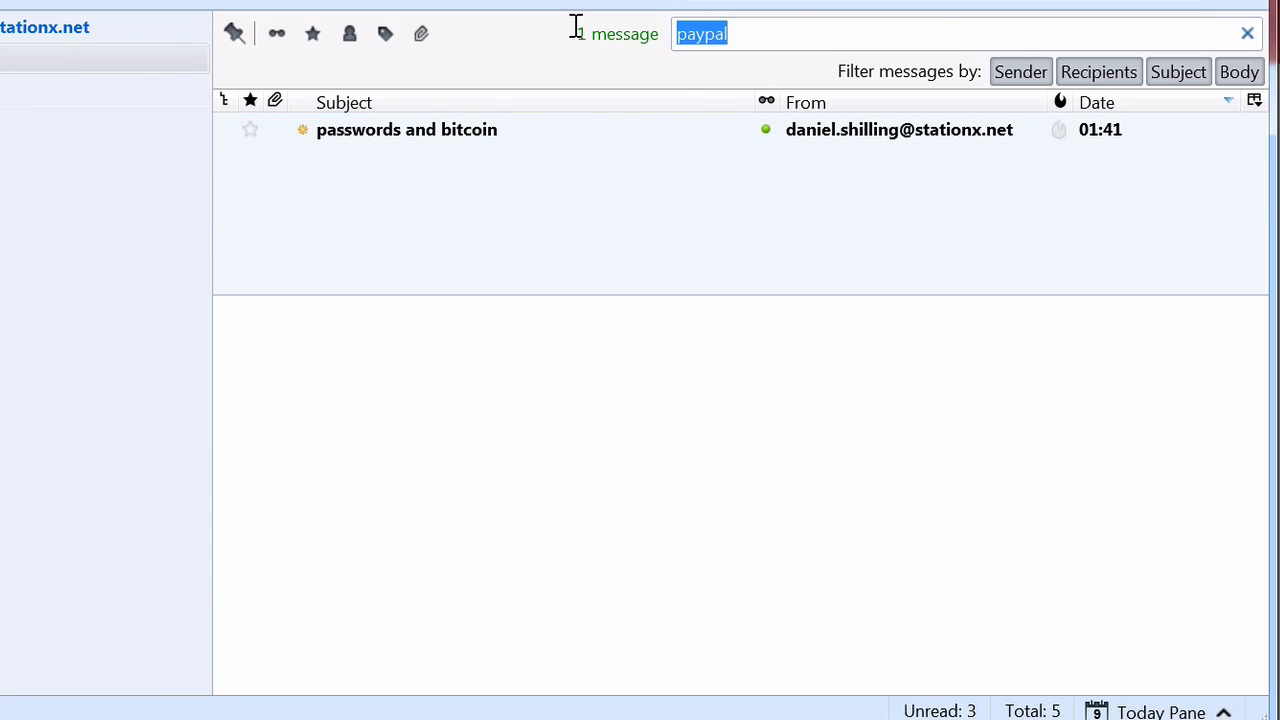
{"action": "key", "text": "BackSpace"}
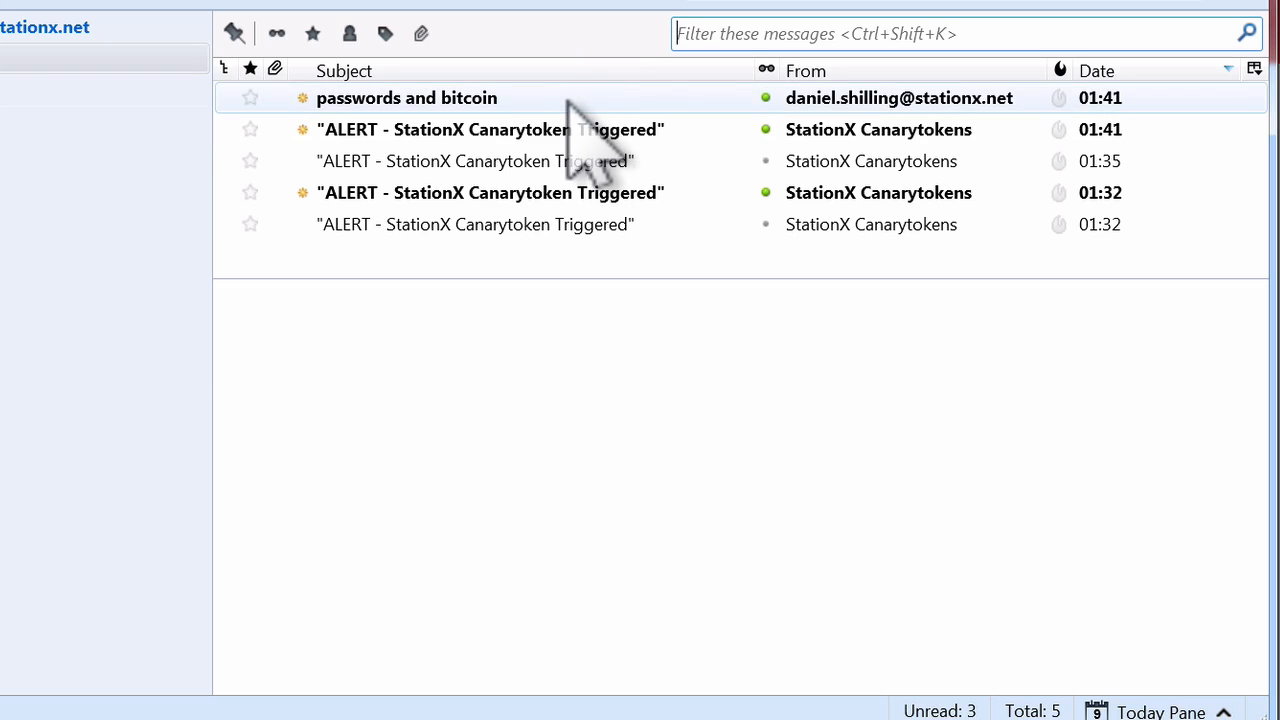
View the received "passwords and bitcoin" message and read through its body
{"action": "left_click", "coordinate": [572, 100]}
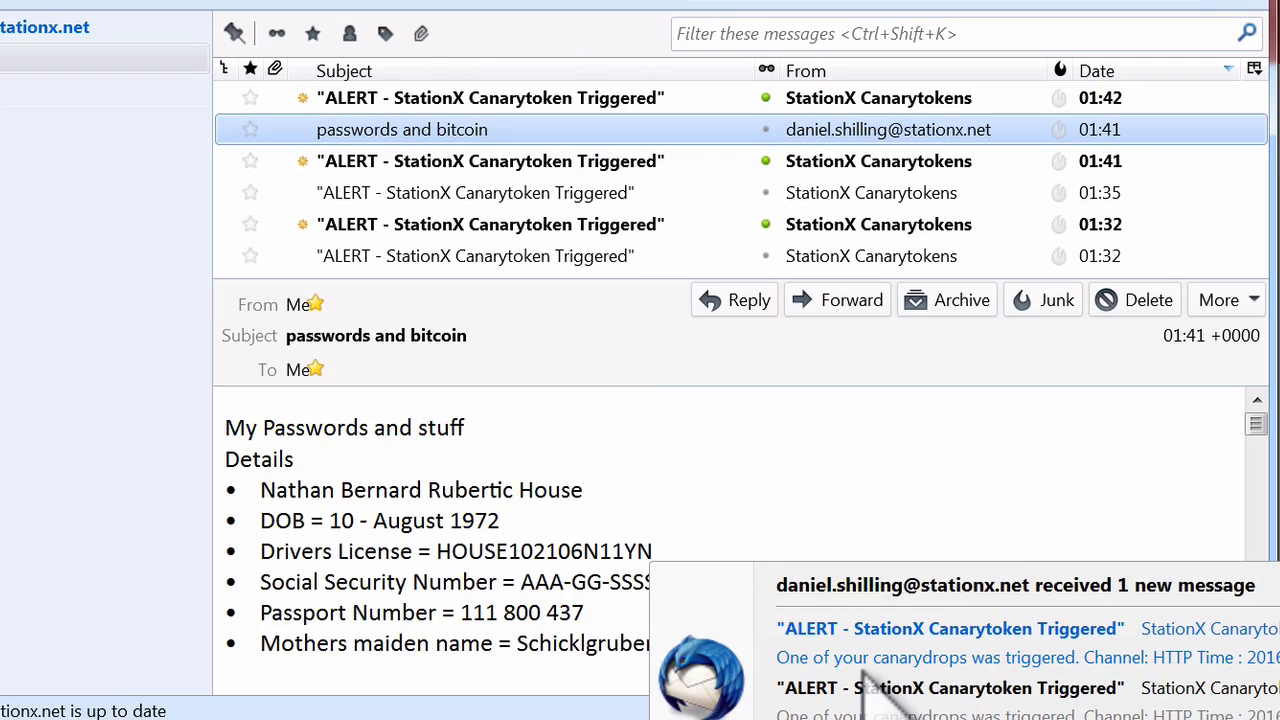
{"action": "left_click", "coordinate": [812, 478]}
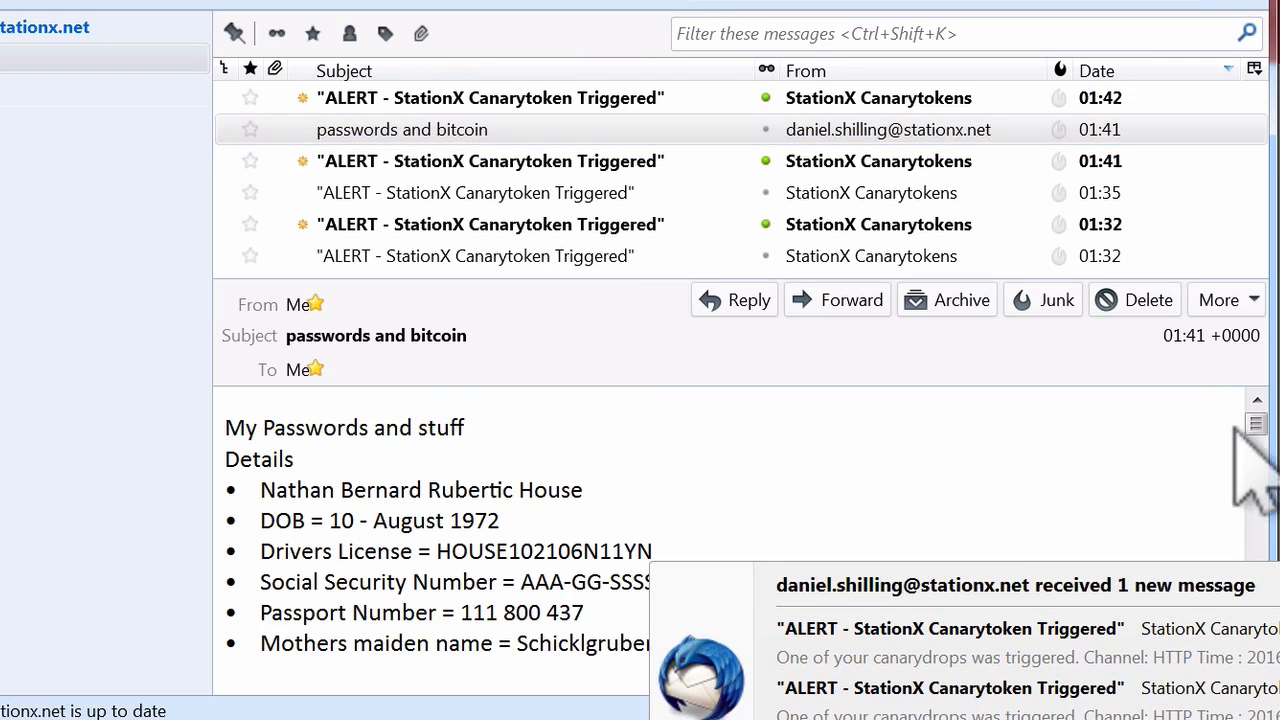
{"action": "scroll", "coordinate": [1258, 422], "scroll_direction": "down", "scroll_amount": 3}
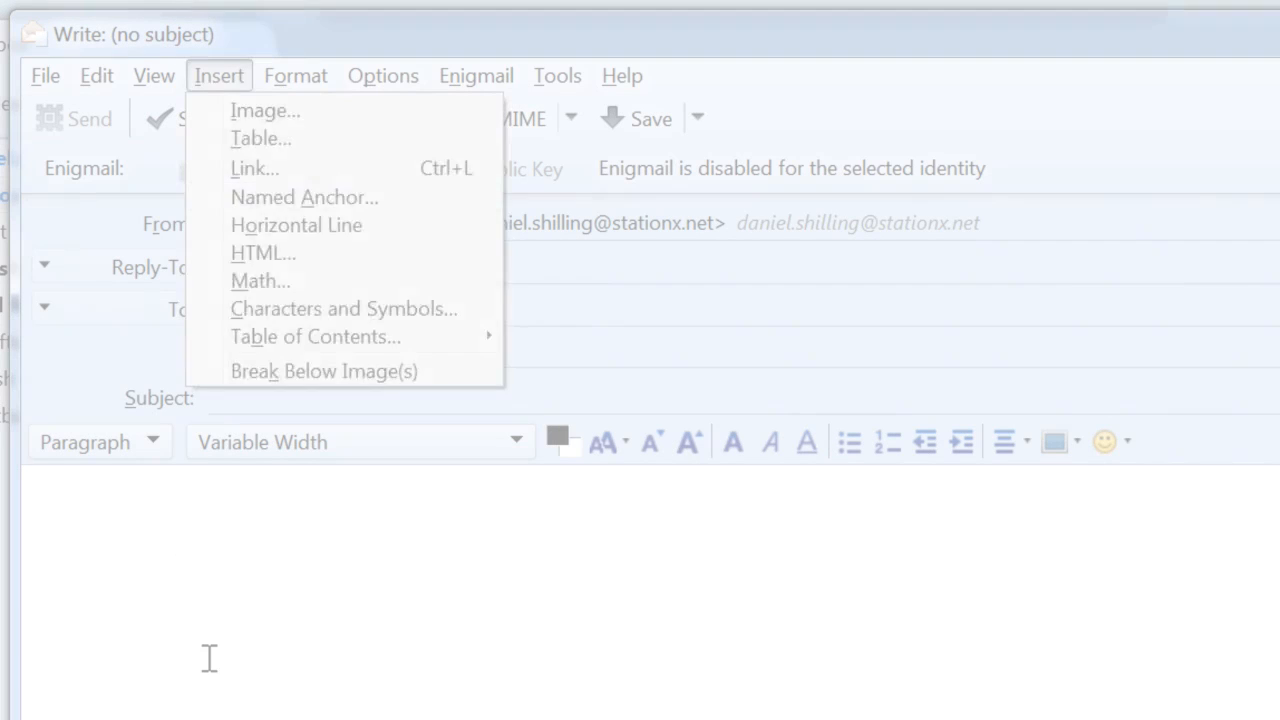
Start inserting an image into the body of the new blank message
{"action": "left_click", "coordinate": [219, 76]}
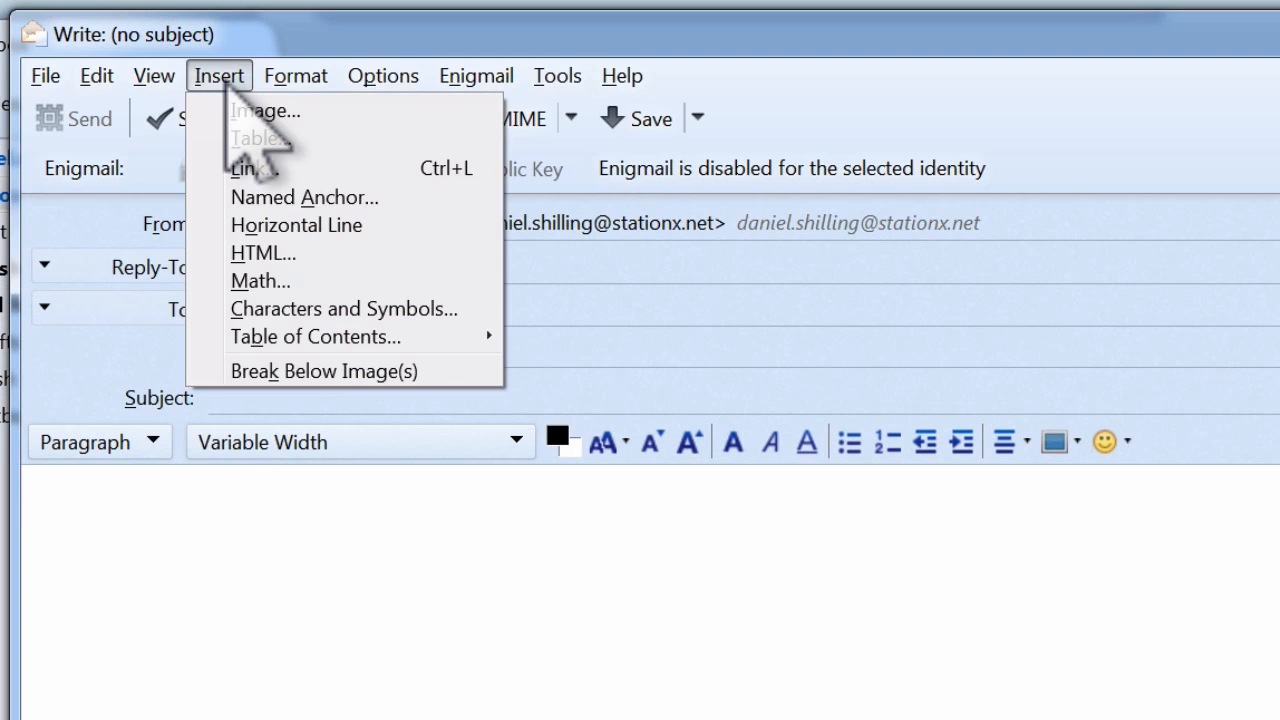
{"action": "left_click", "coordinate": [288, 106]}
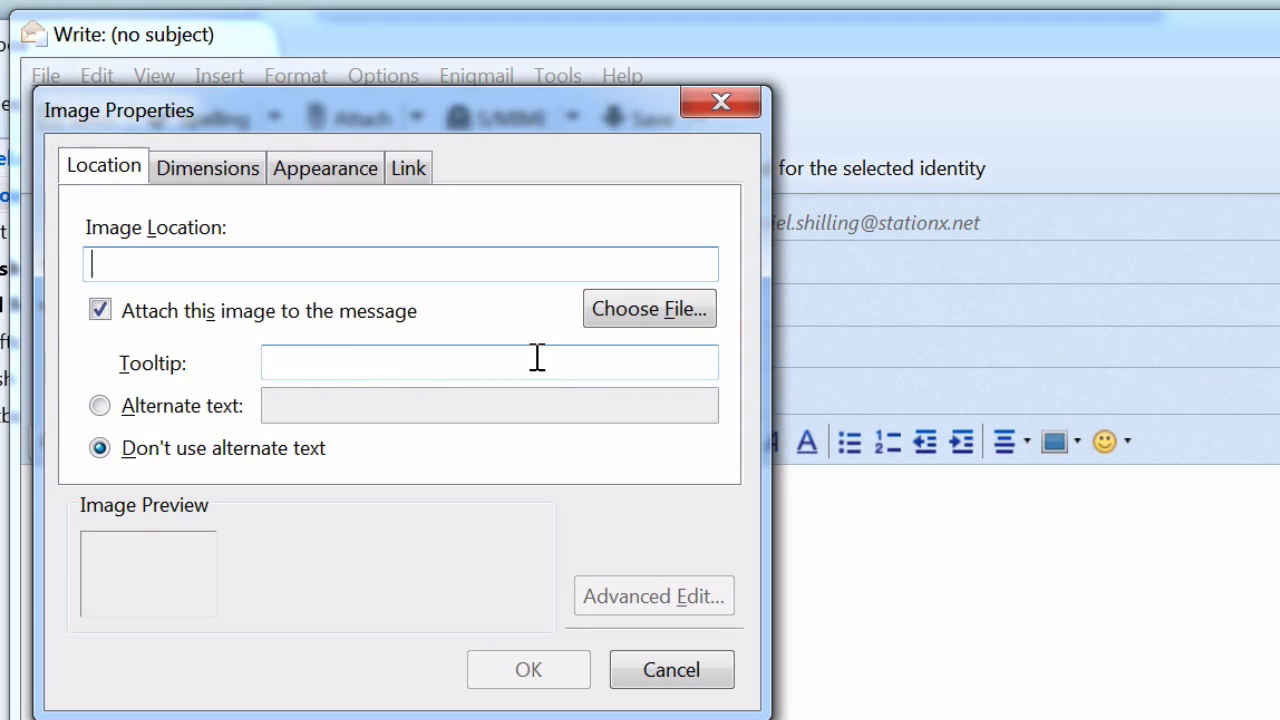